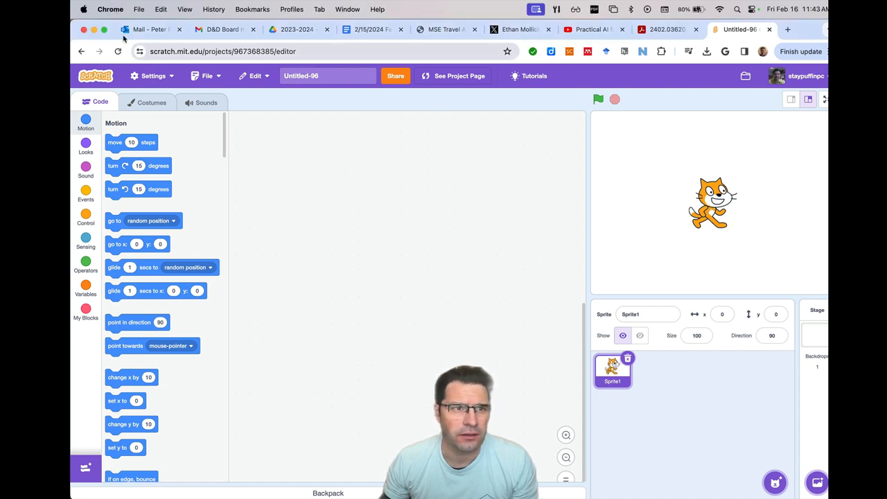
Review the student's question about random drawings, then move the cat sprite to x -171, y -58
click(149, 29)
scroll(536, 248, up, 1)
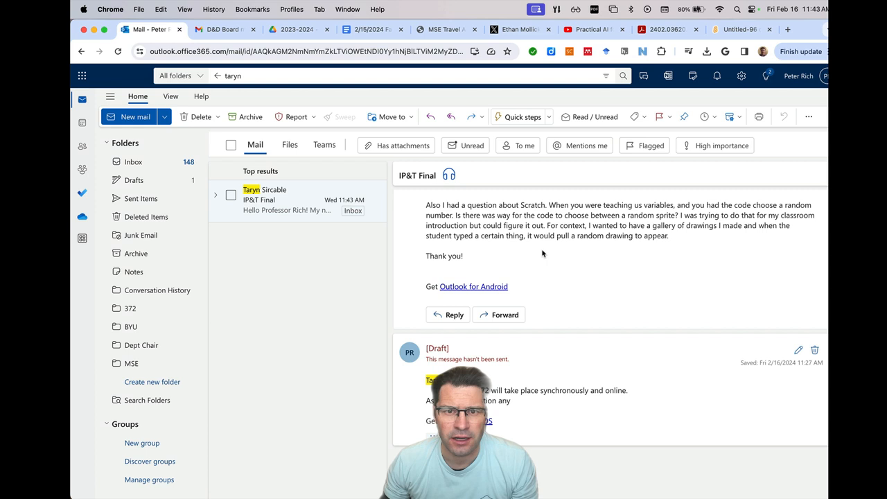
drag(549, 205, 675, 235)
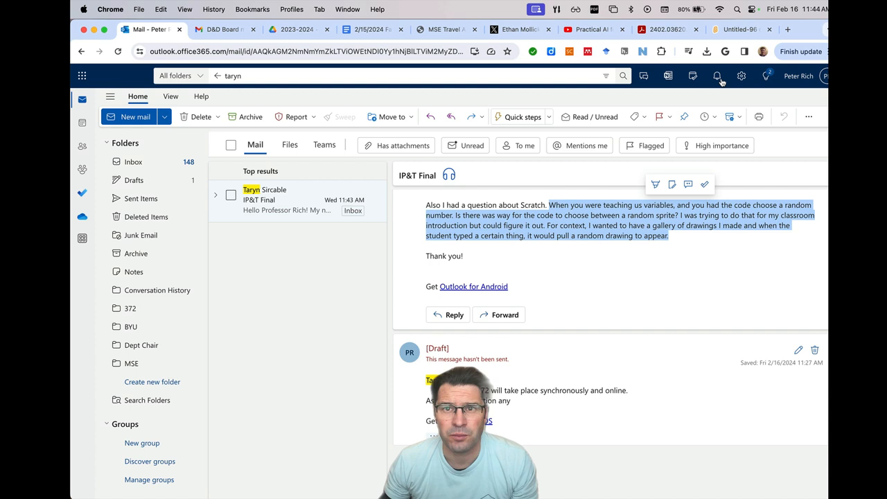
click(735, 29)
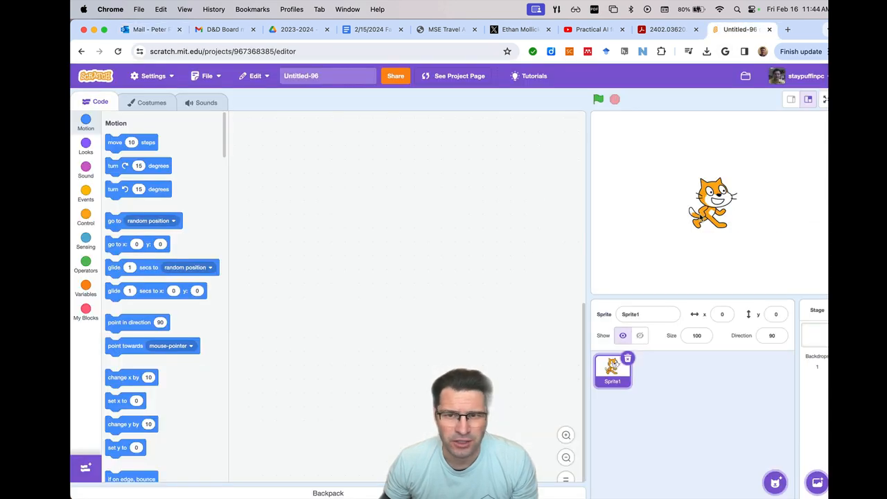
drag(707, 204, 627, 234)
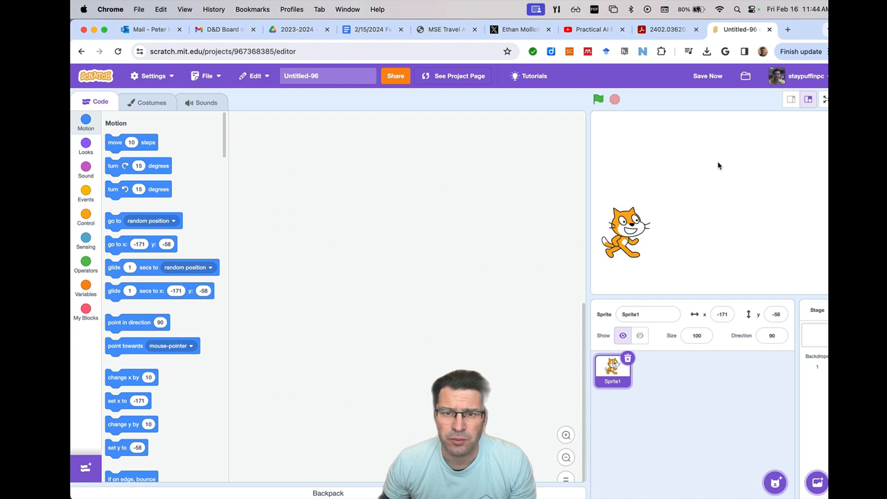
Add a code-area comment: demonstrate choosing a random drawing from a list of drawings
right_click(419, 187)
click(443, 229)
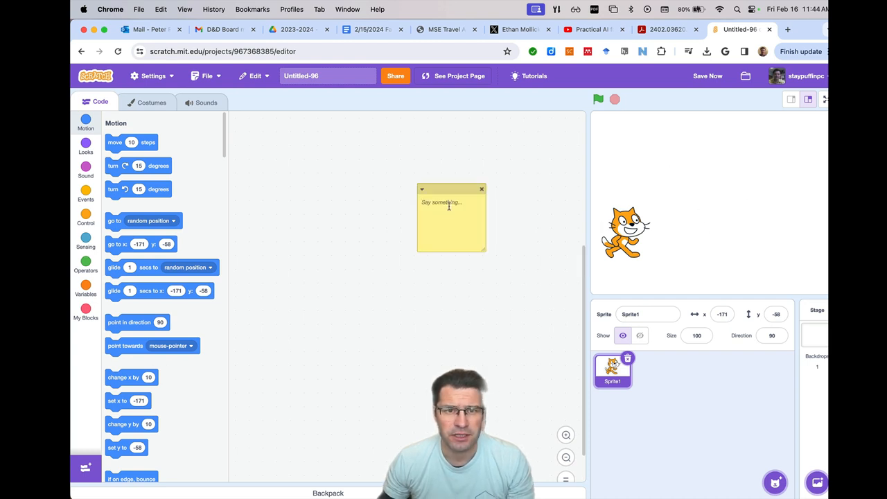
text(pursp)
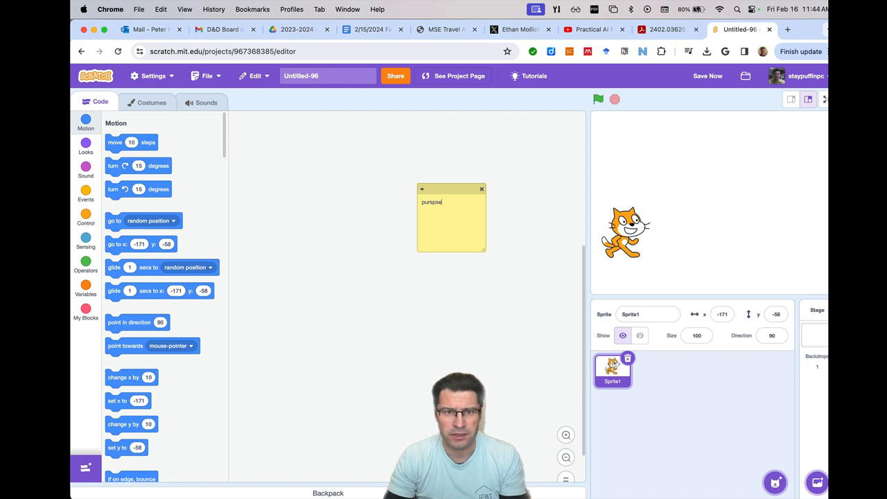
key(BackSpace)
key(BackSpace)
key(BackSpace)
key(BackSpace)
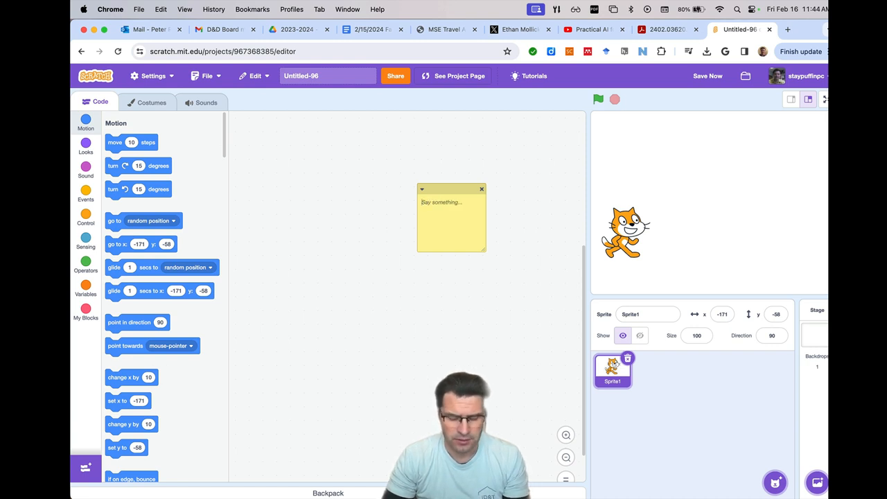
text(p)
key(BackSpace)
text(p)
key(BackSpace)
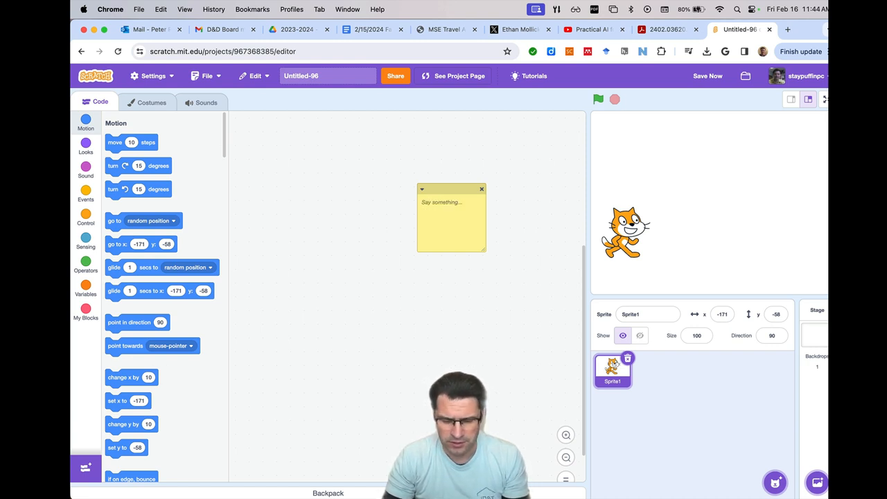
text(PU)
text(RPOSE:)
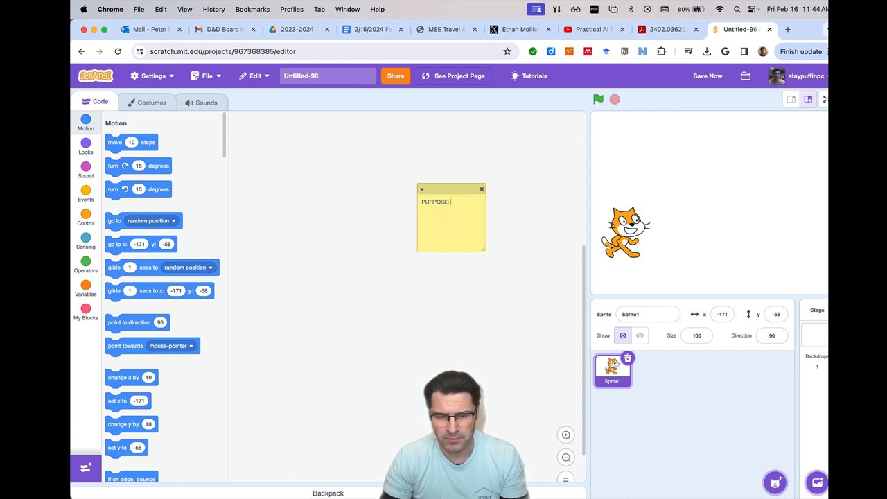
text(dem)
text(onstratio)
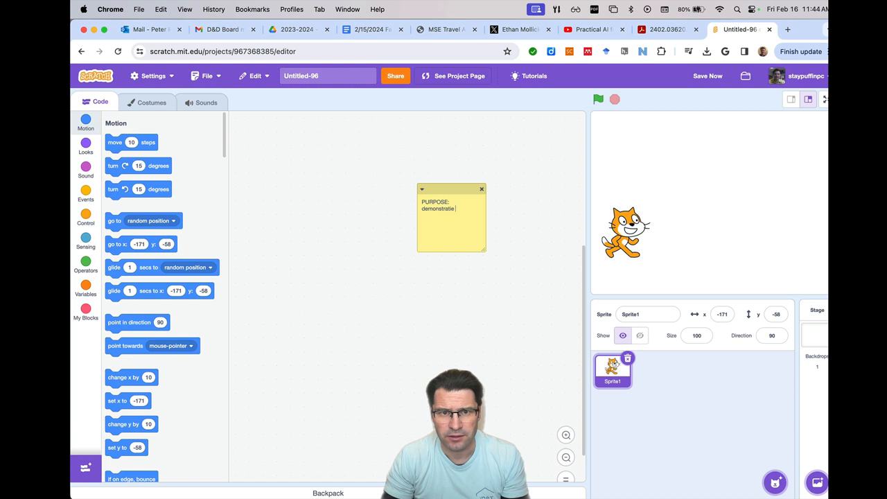
key(BackSpace)
key(BackSpace)
text(e how to c)
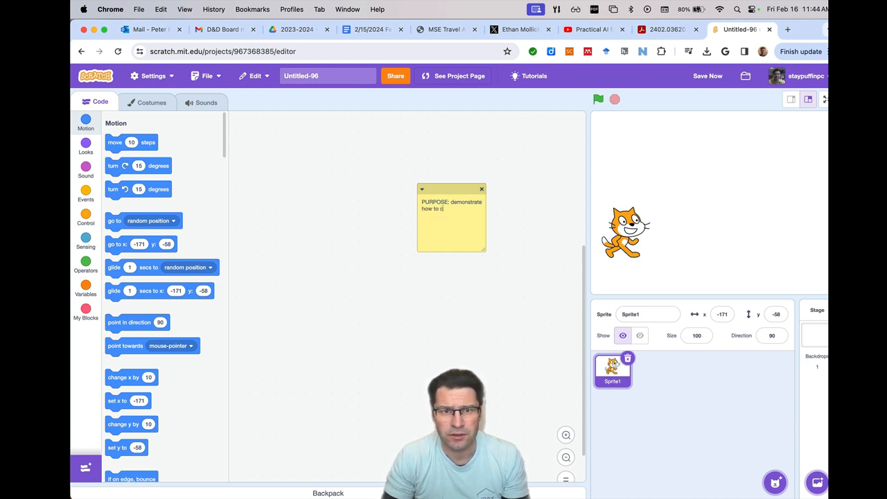
text(m )
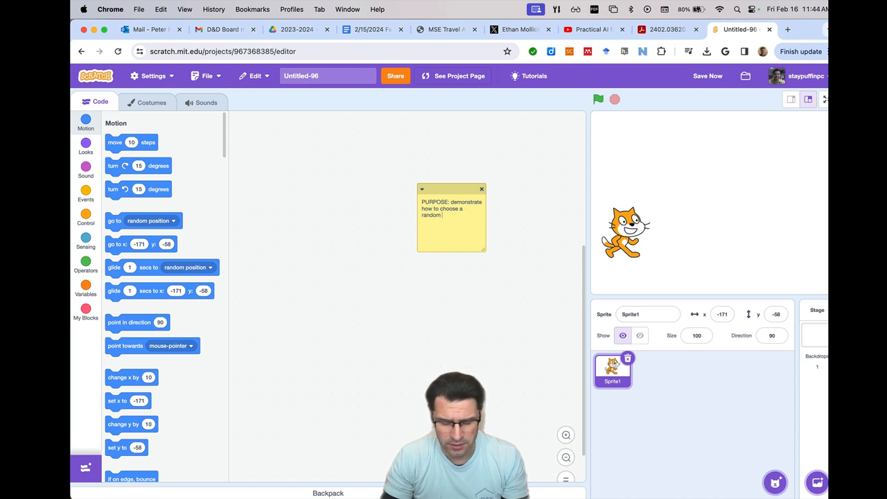
text(drawing from)
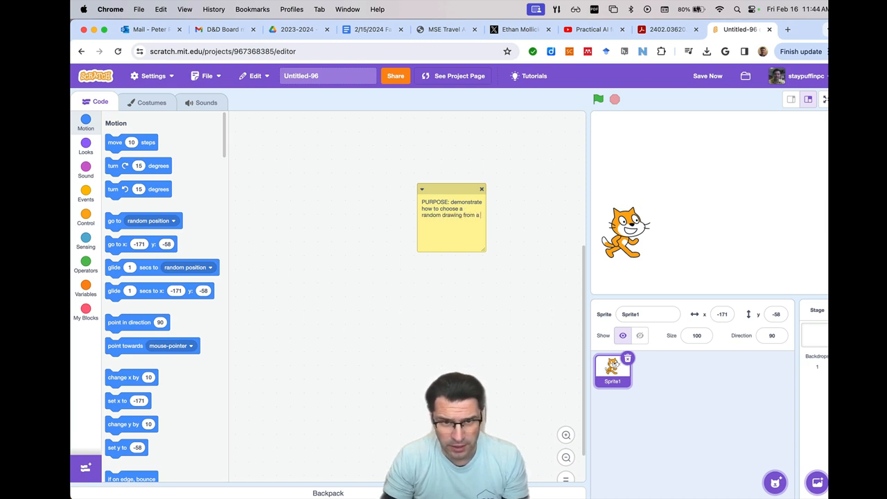
text(awings.)
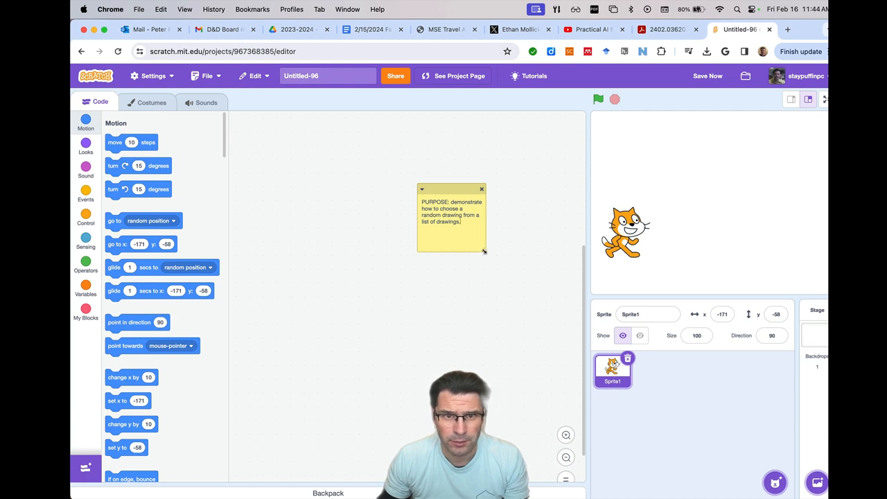
Enlarge the comment and list the steps: pick random number, store in my variable, send change-picture message
drag(483, 249, 583, 294)
drag(521, 189, 500, 132)
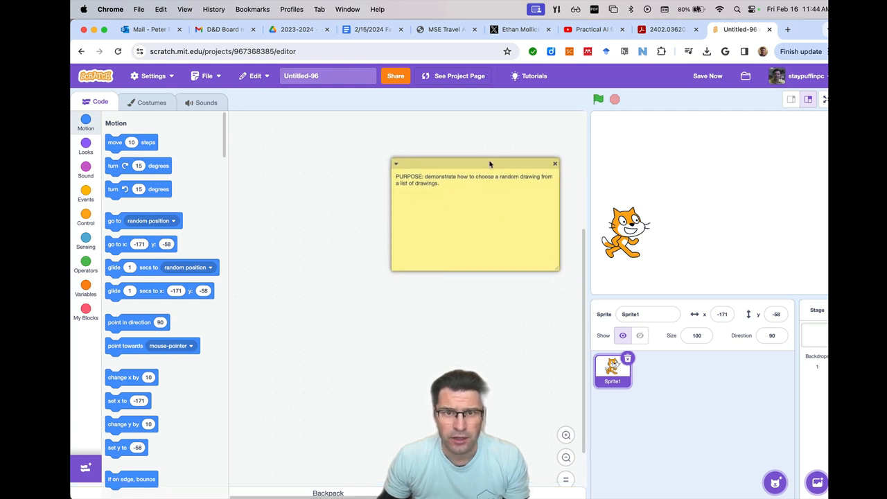
key(Return)
key(Return)
text(Whe)
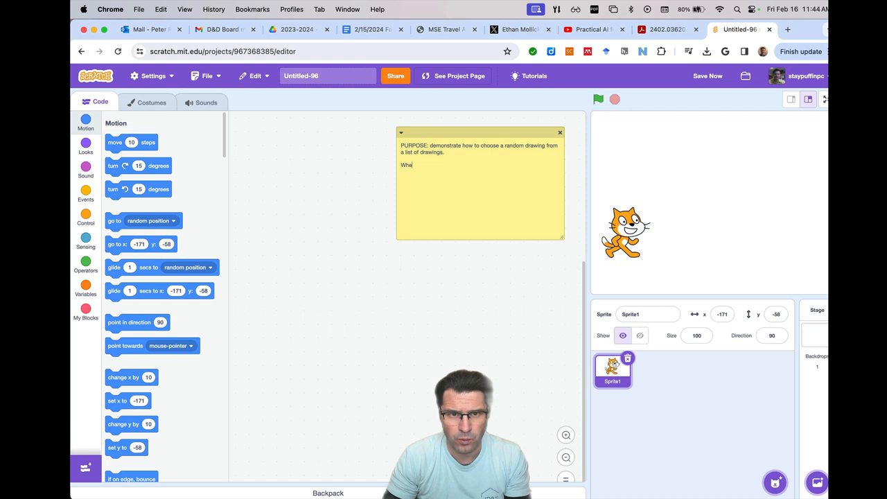
text(n i on sthis sprite)
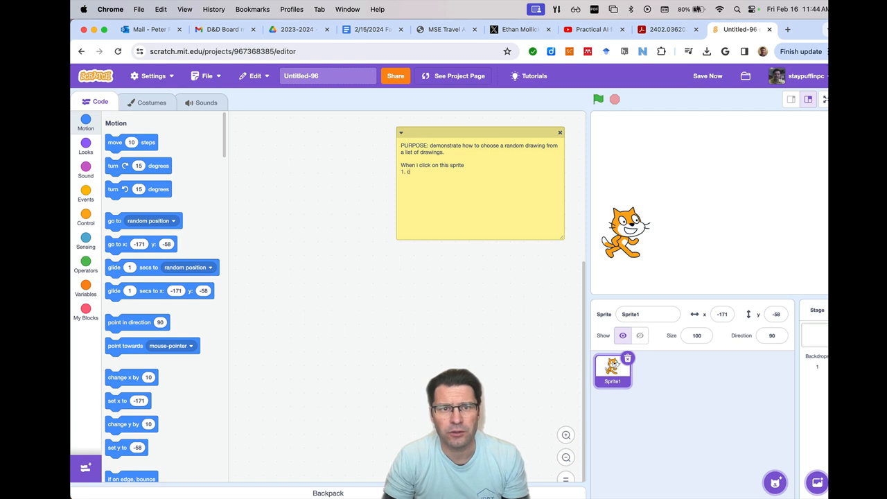
text(ndom number)
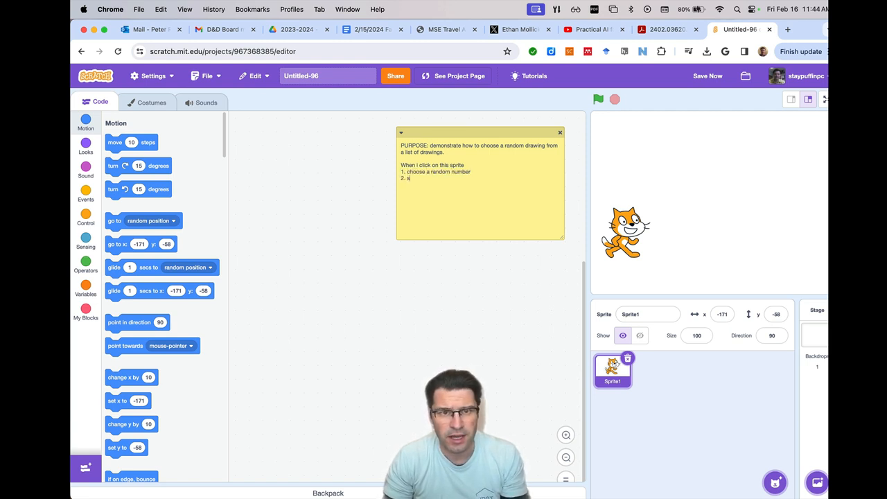
text(able to that random)
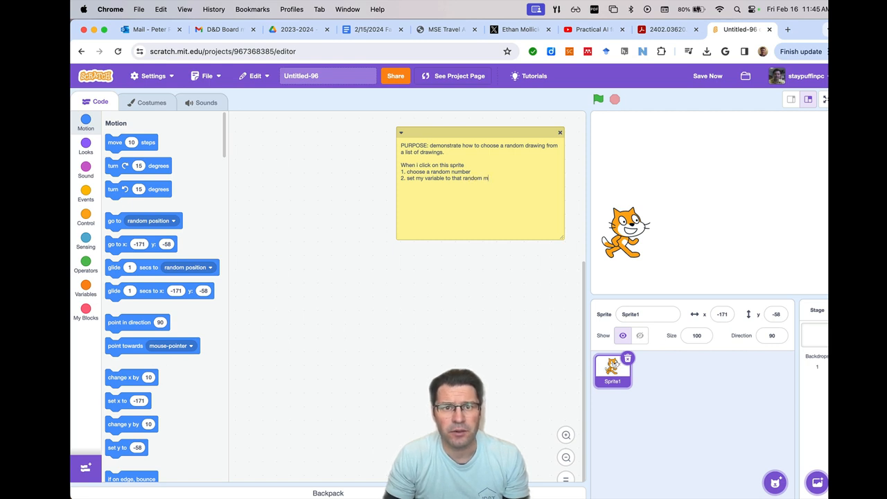
text(number)
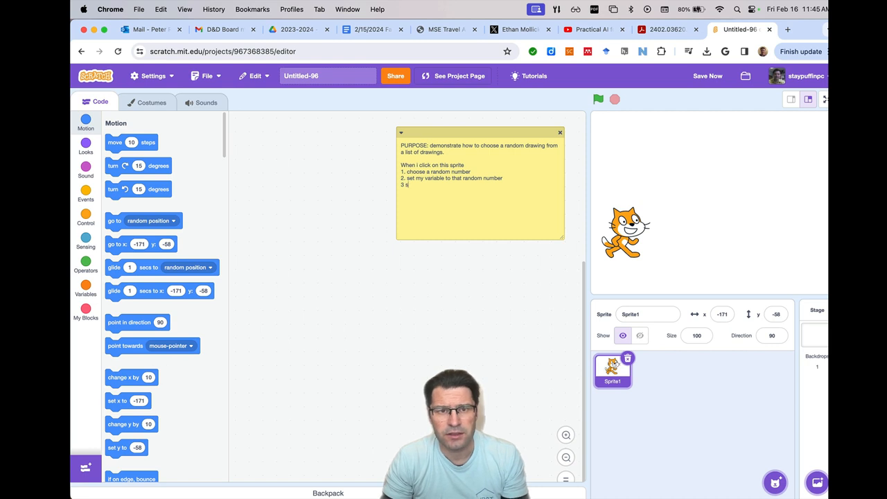
text( 3 send a message to change p)
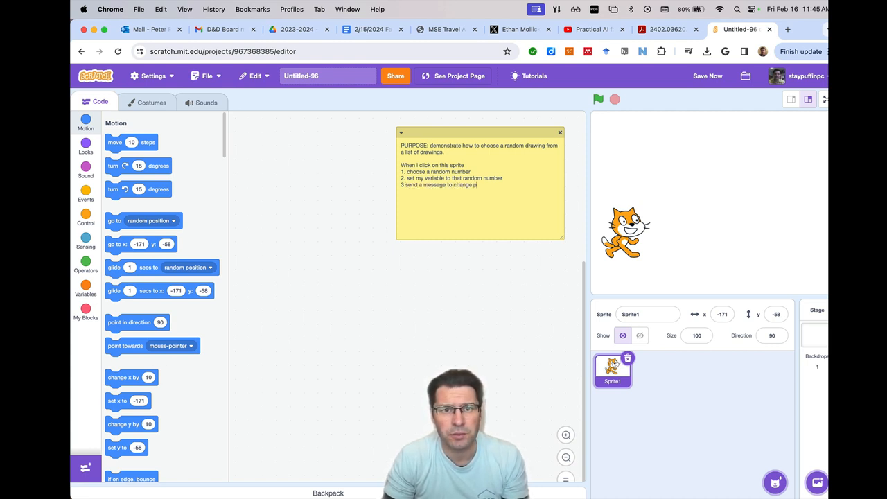
text(icture)
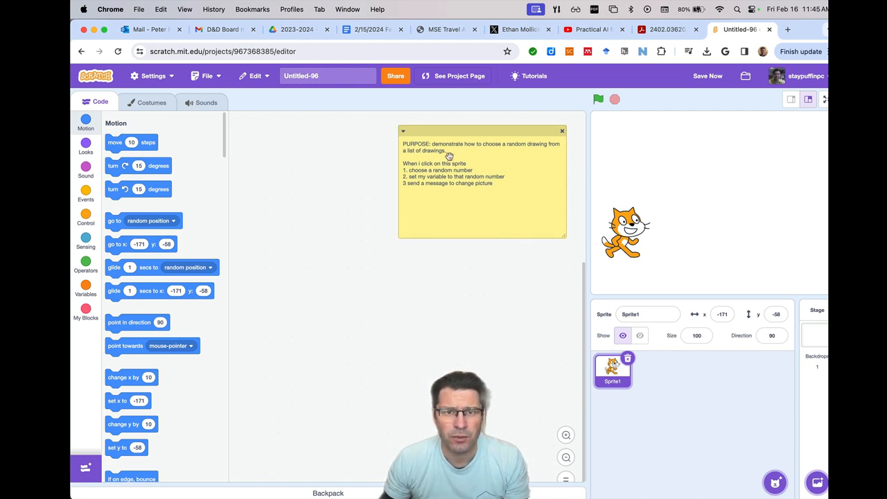
drag(447, 133, 447, 122)
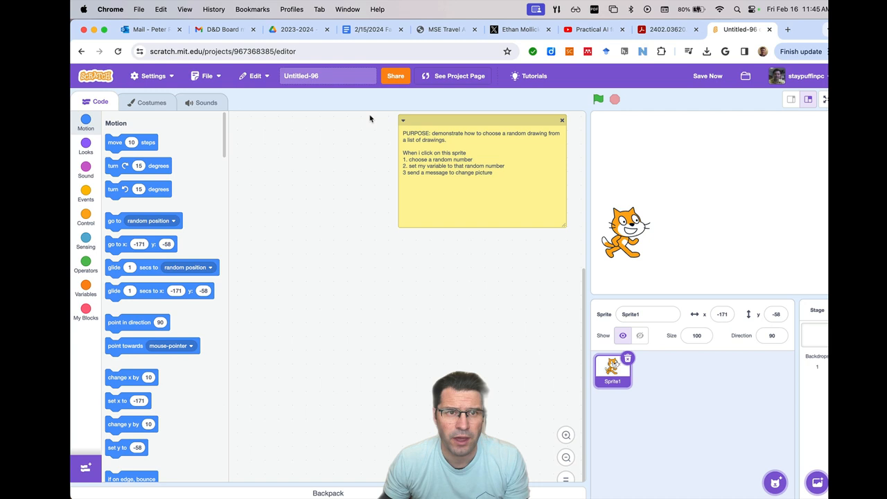
Rename the project to 'Change picture demo'
click(321, 76)
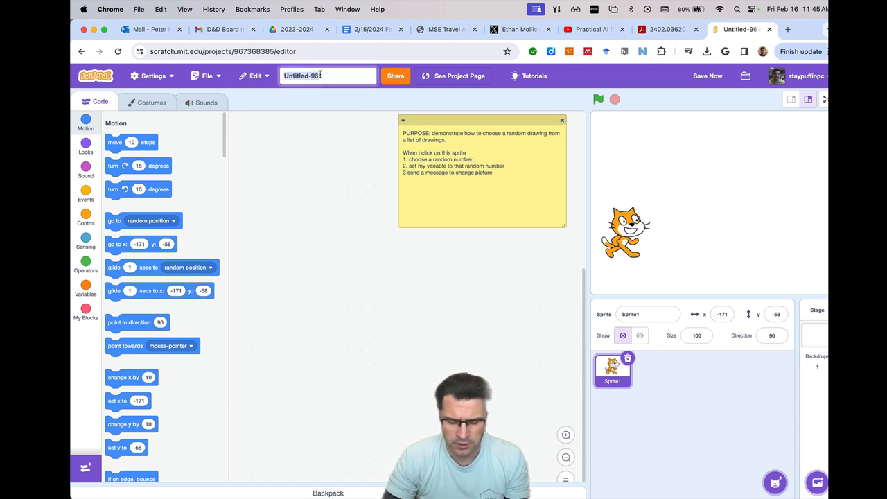
text(Change picture demo)
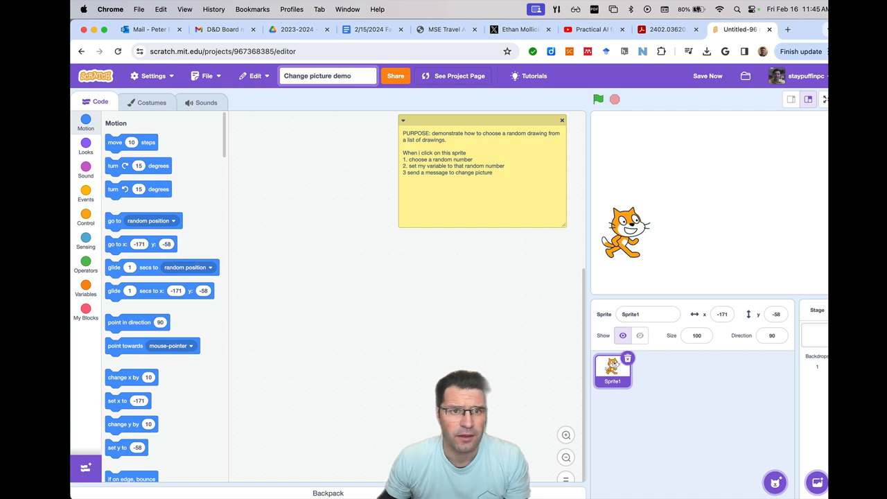
click(350, 201)
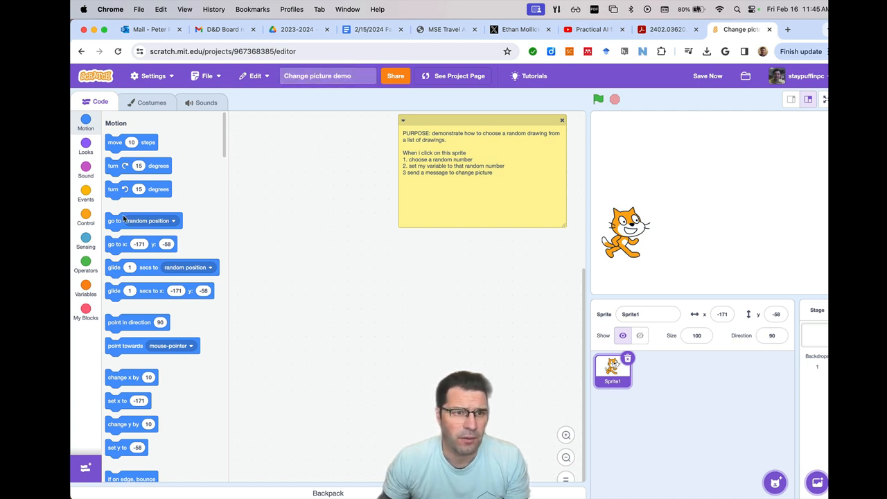
Place a 'when this sprite clicked' hat block and a separate 'pick random 1 to 10' block
click(86, 194)
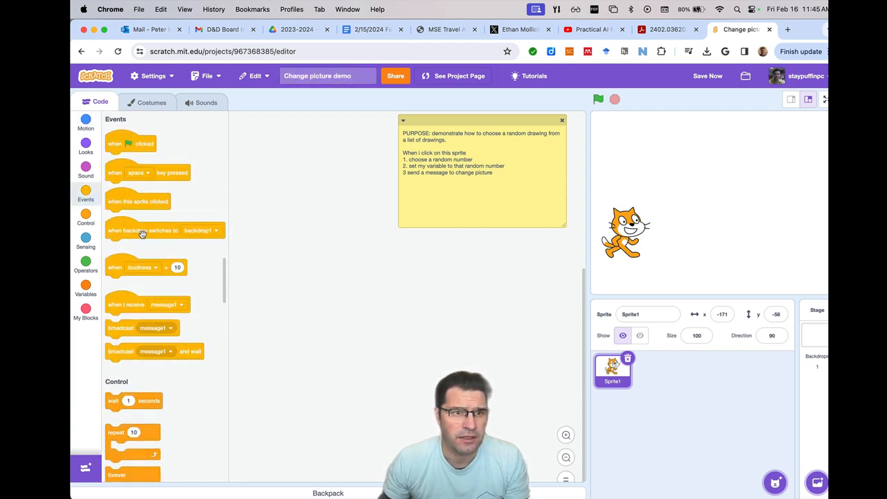
drag(123, 203, 269, 239)
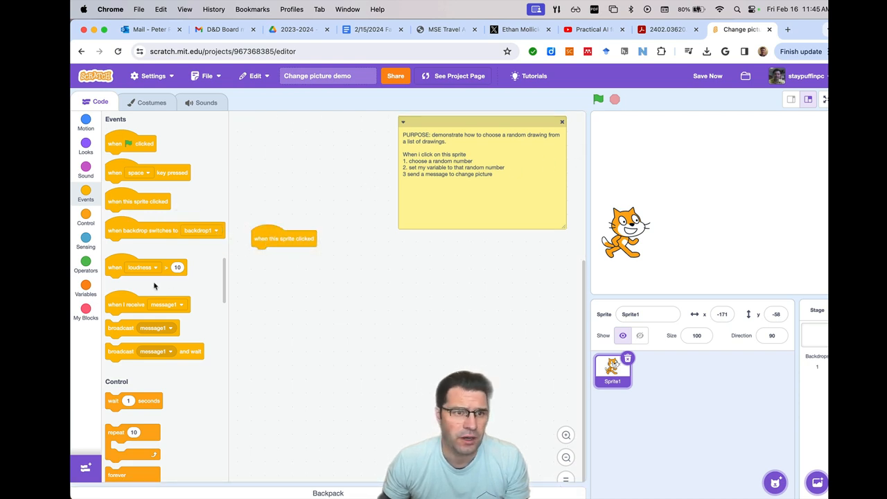
click(85, 265)
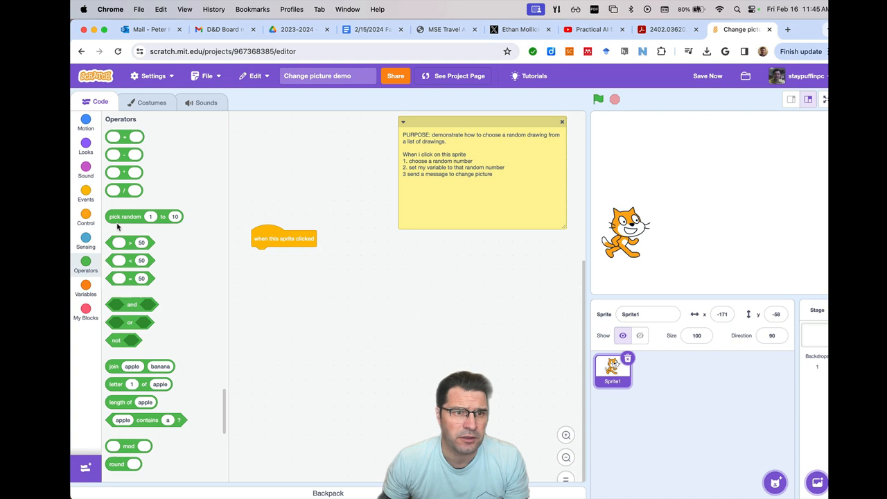
drag(124, 216, 360, 271)
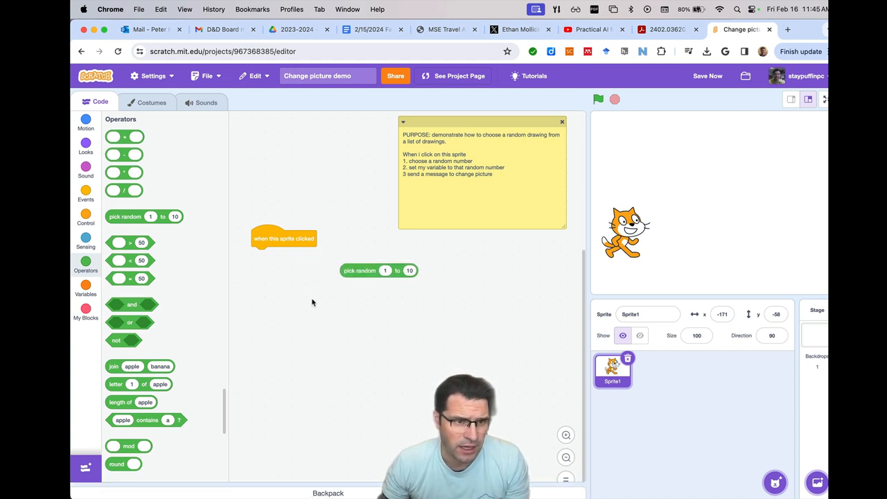
click(85, 288)
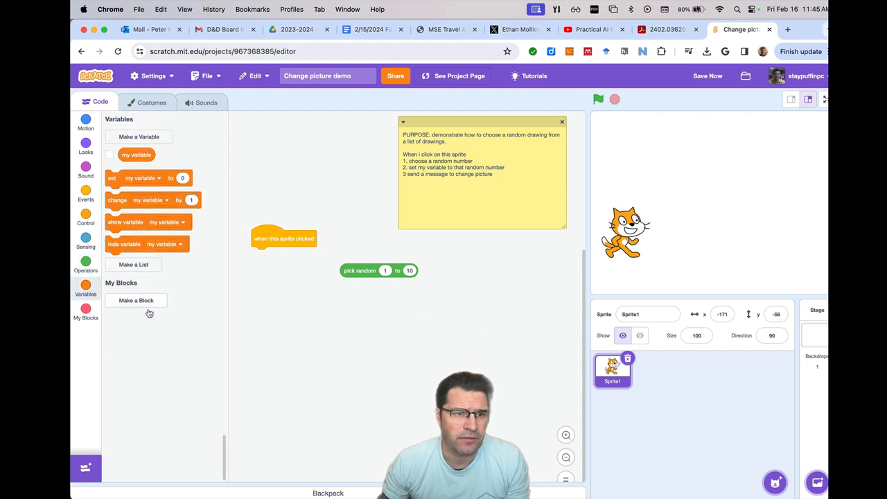
Rename the variable 'my variable' to thisNumber
right_click(137, 155)
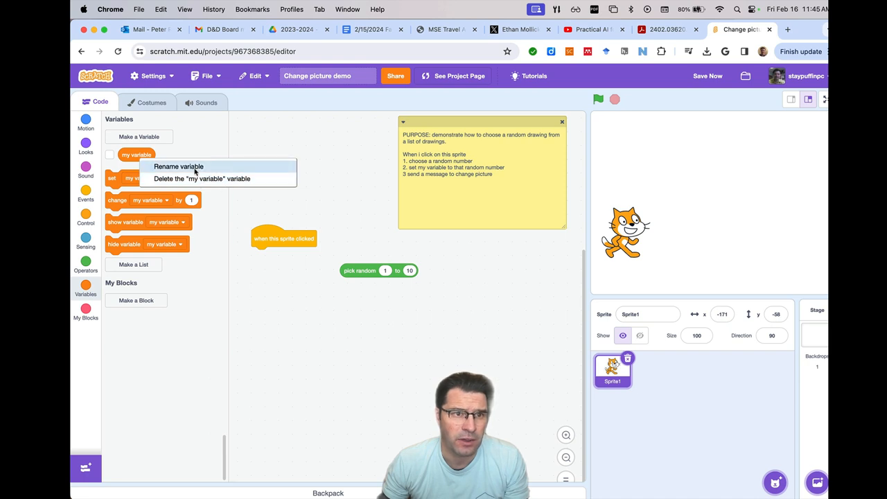
click(178, 167)
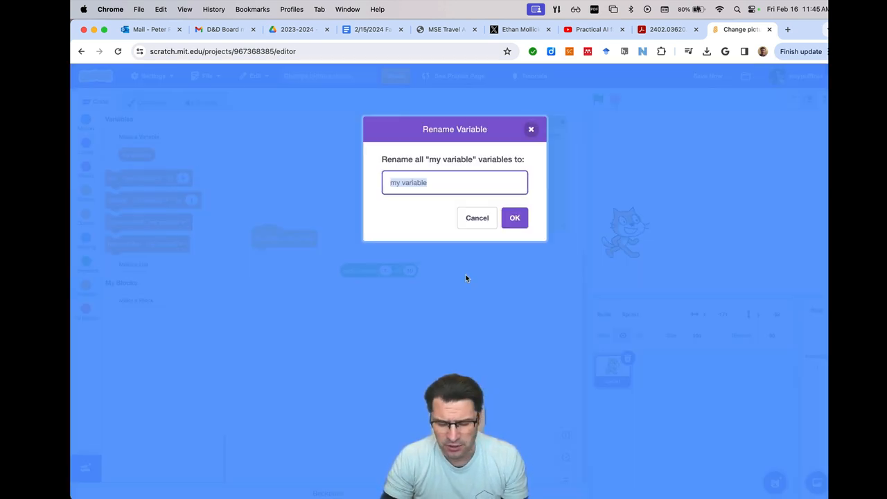
text(thisNumber)
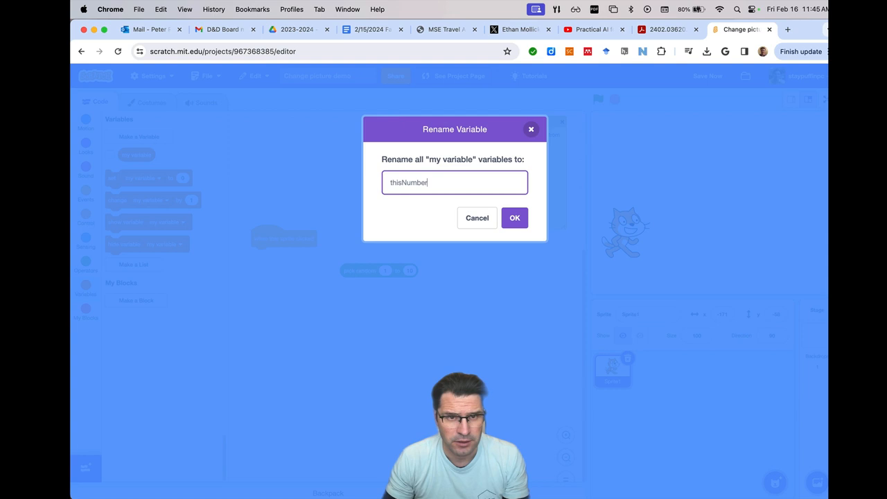
click(514, 218)
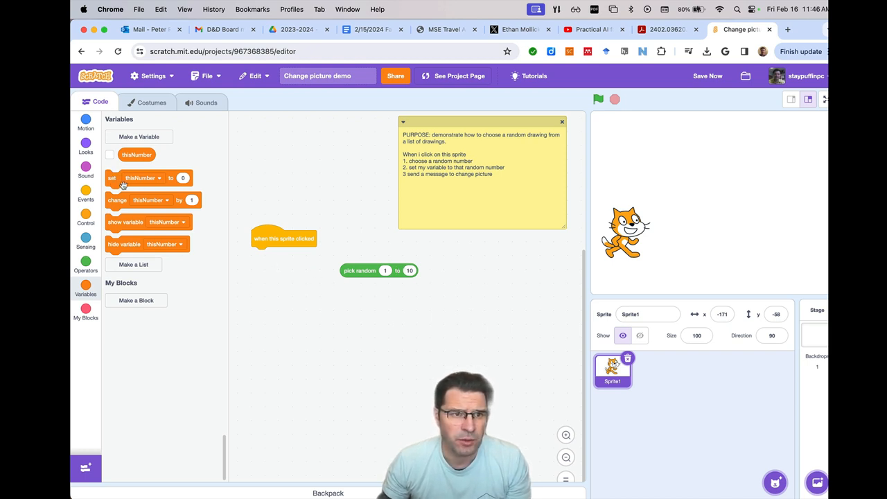
Under the click hat, set thisNumber to pick random 1 to 10 and show it on stage
mouse_move(115, 179)
mouse_down()
mouse_move(203, 256)
mouse_move(263, 255)
mouse_up()
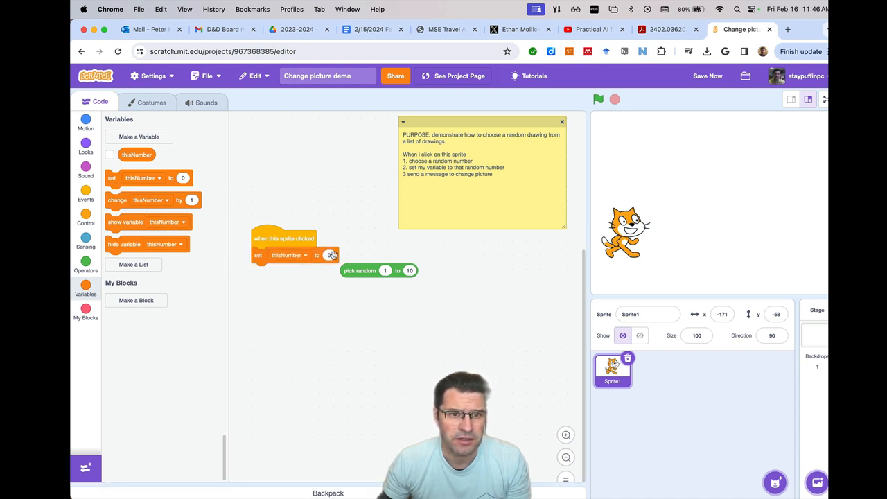
drag(350, 270, 339, 257)
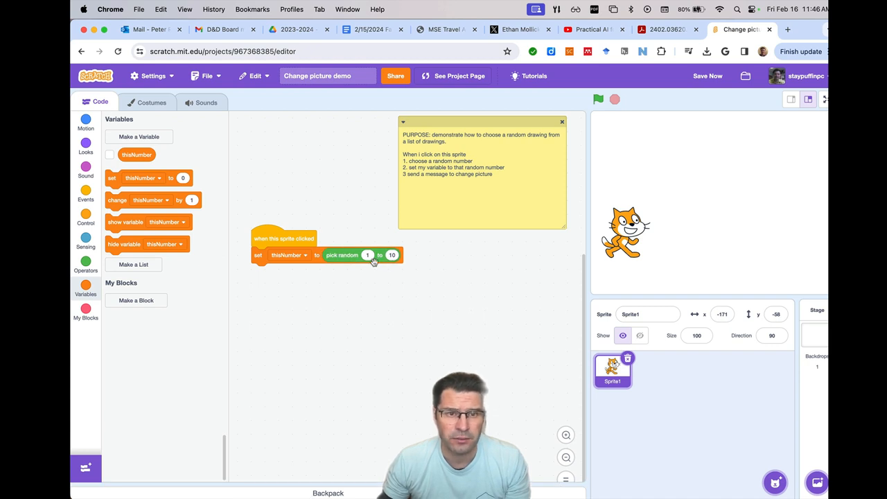
click(109, 155)
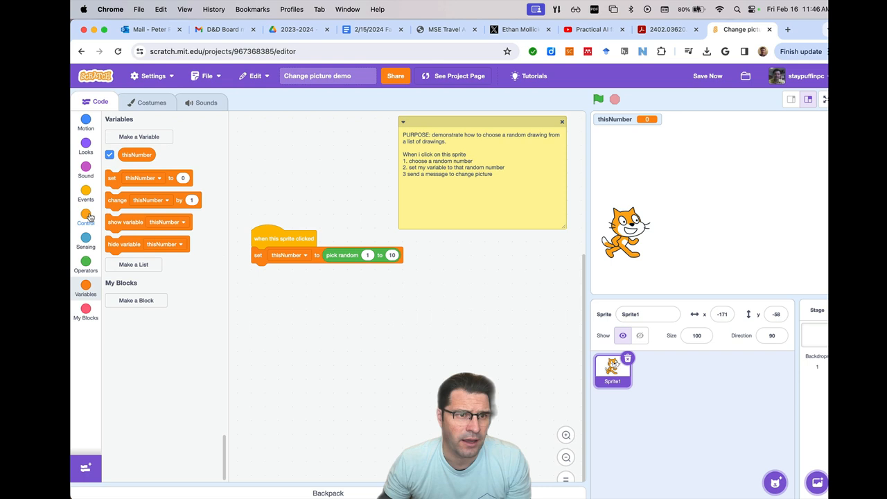
End the click script with a broadcast of new message 'change the picture'
click(85, 194)
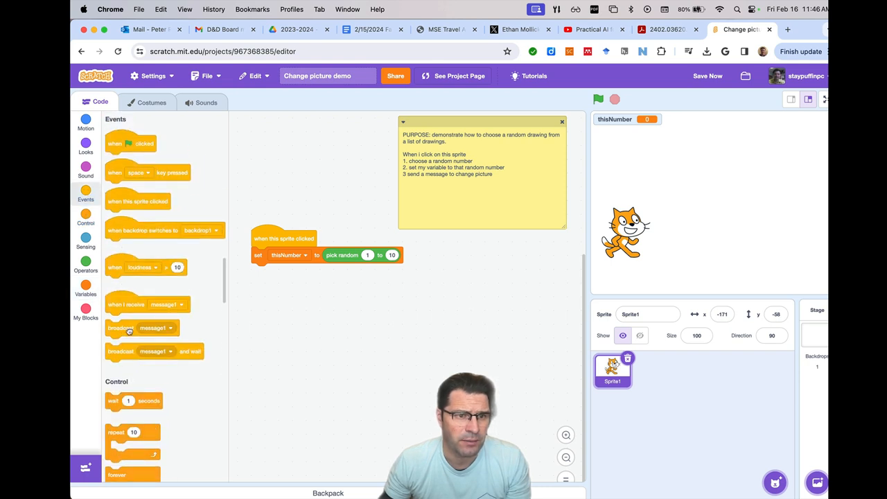
drag(124, 331, 279, 286)
click(319, 275)
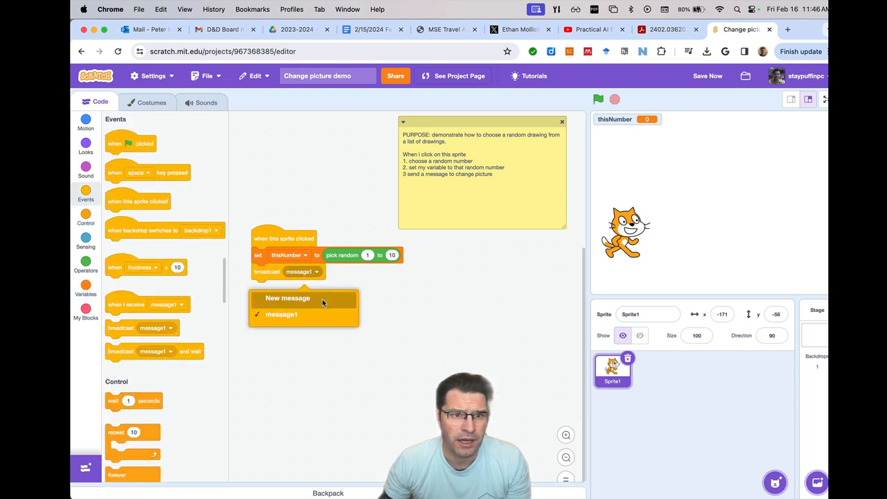
click(323, 299)
click(392, 182)
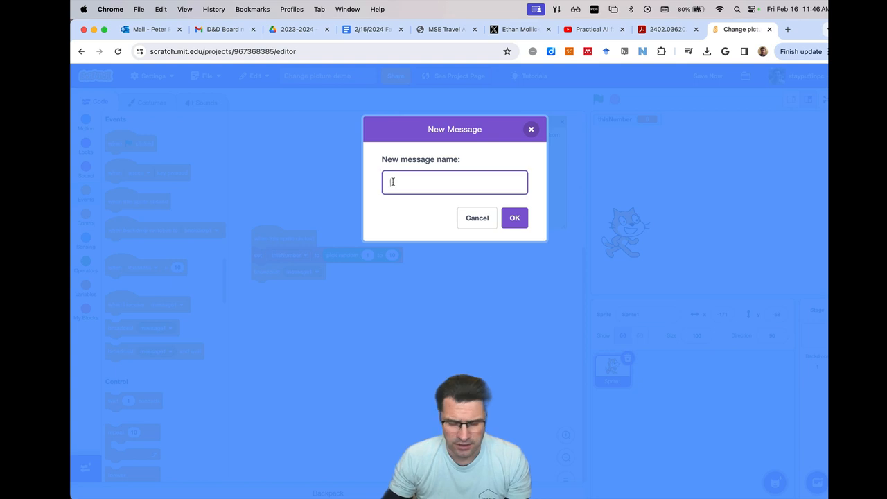
text(change the pi)
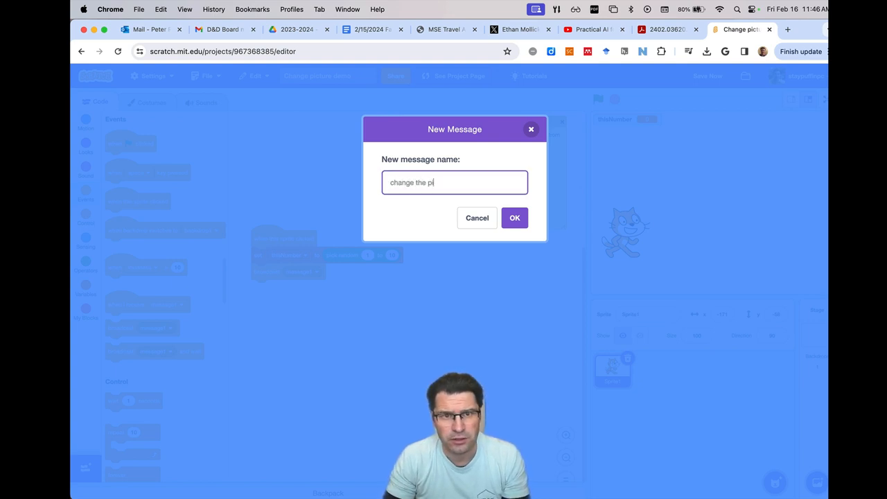
text(cture)
click(514, 217)
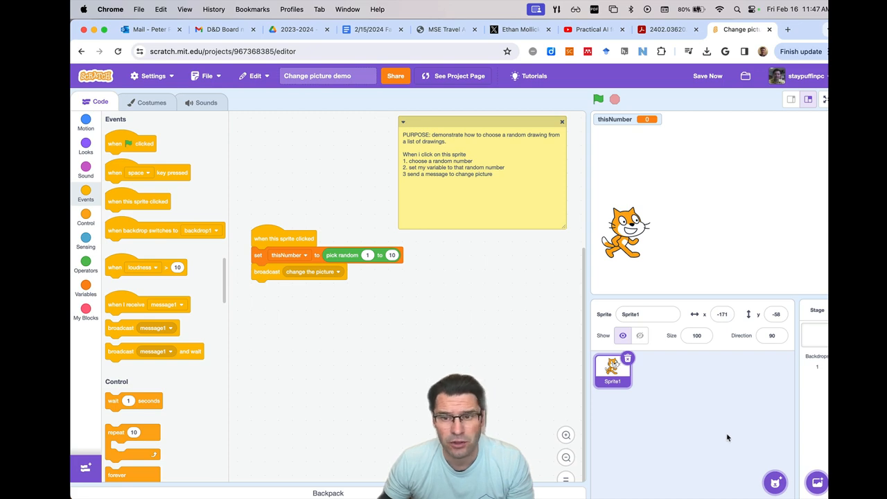
Add the Ball sprite from the library and show its five costumes
click(776, 480)
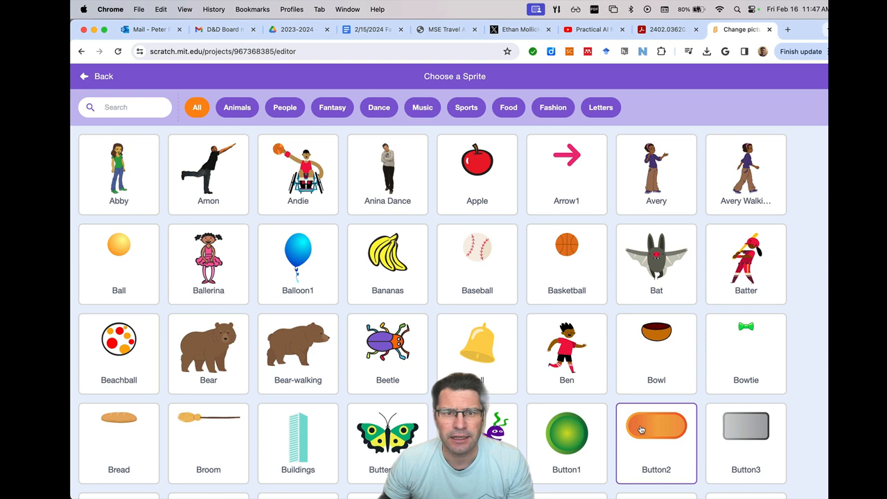
click(119, 263)
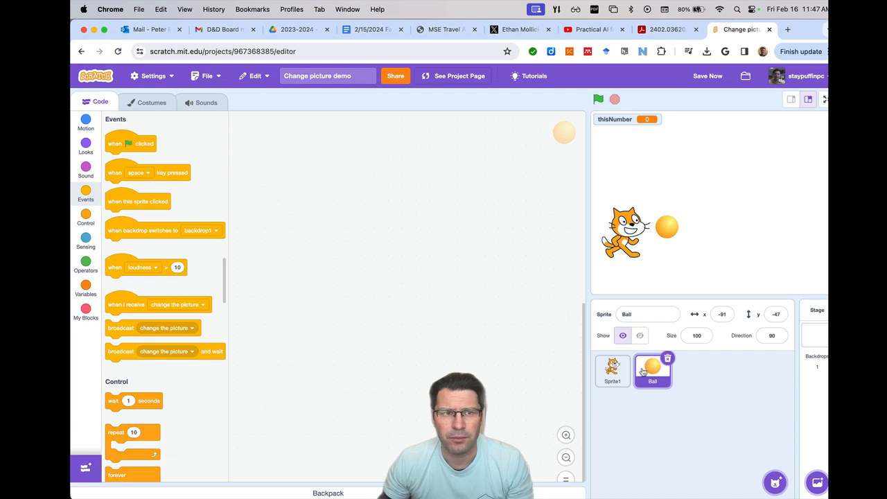
click(160, 108)
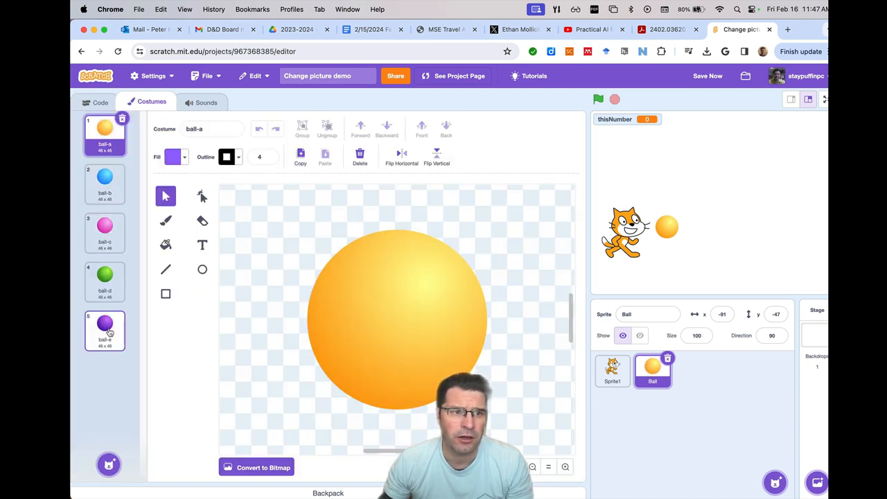
Rename the first three costumes to yellow ball, blue ball and fuscia ball
click(206, 129)
text(y)
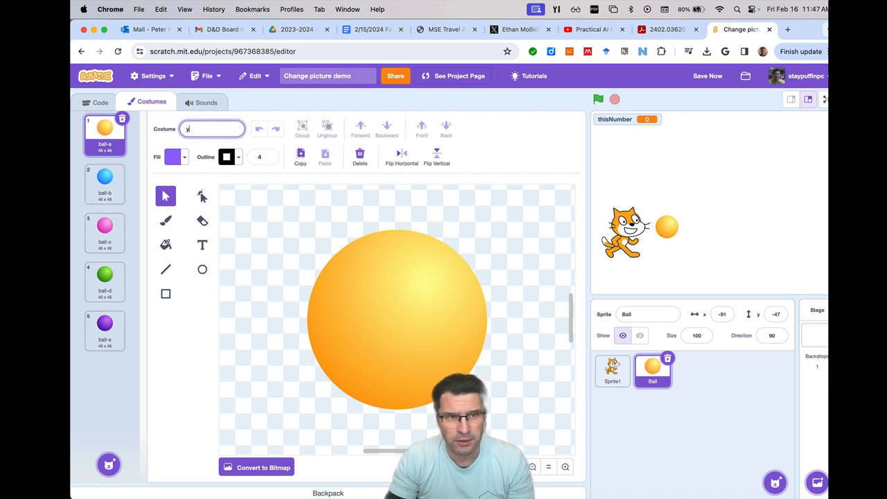
text(wl)
text(low)
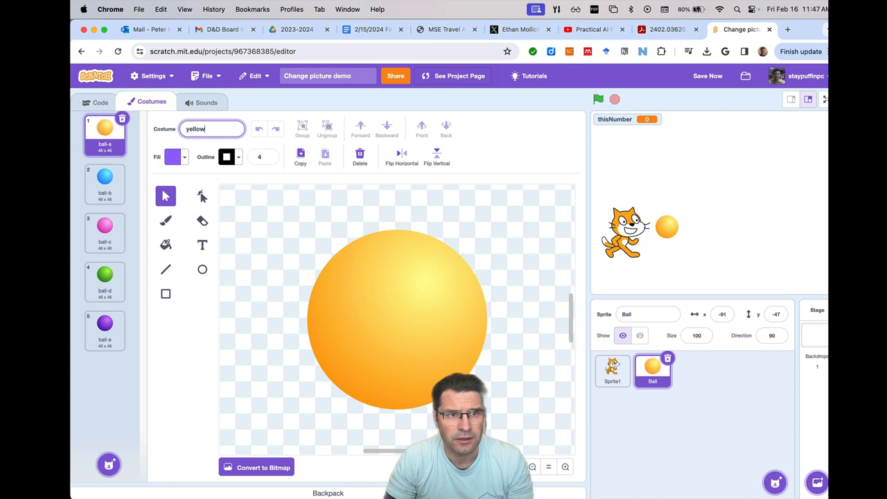
text(ll)
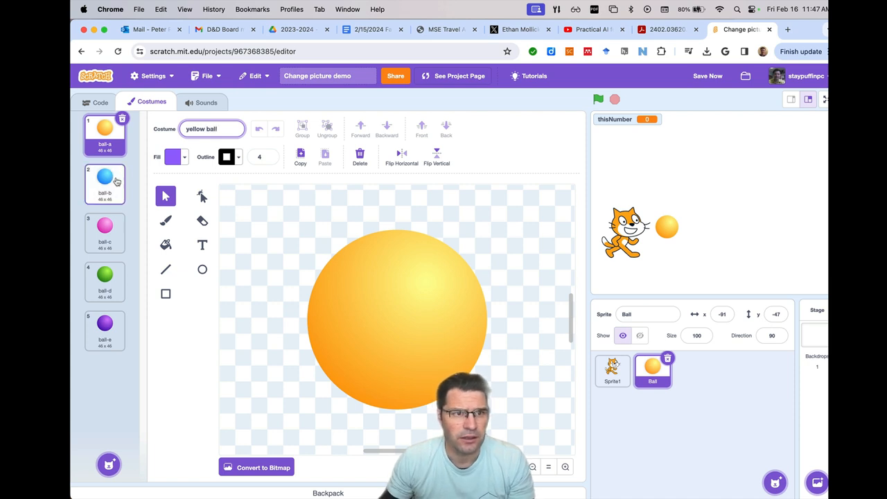
key(Return)
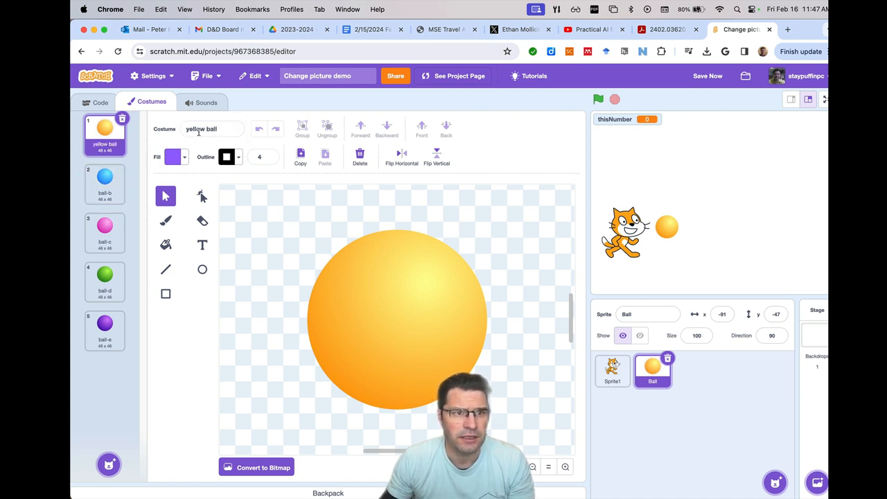
click(105, 183)
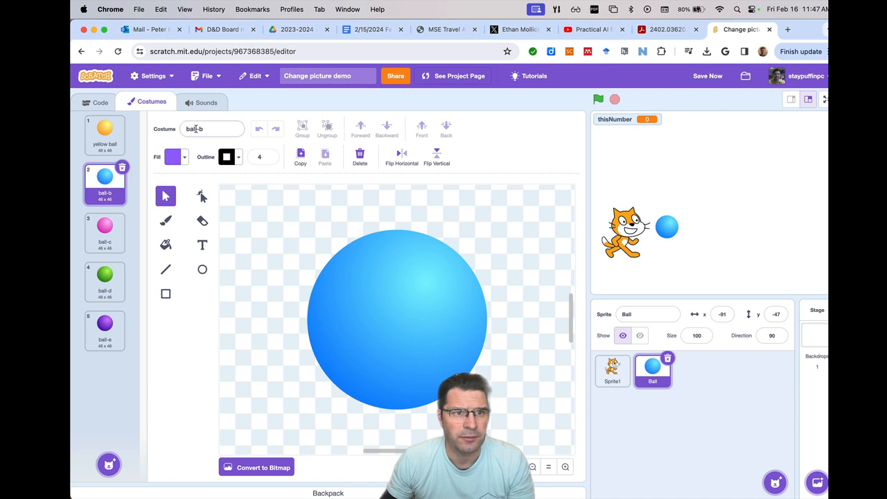
click(196, 129)
text(blue)
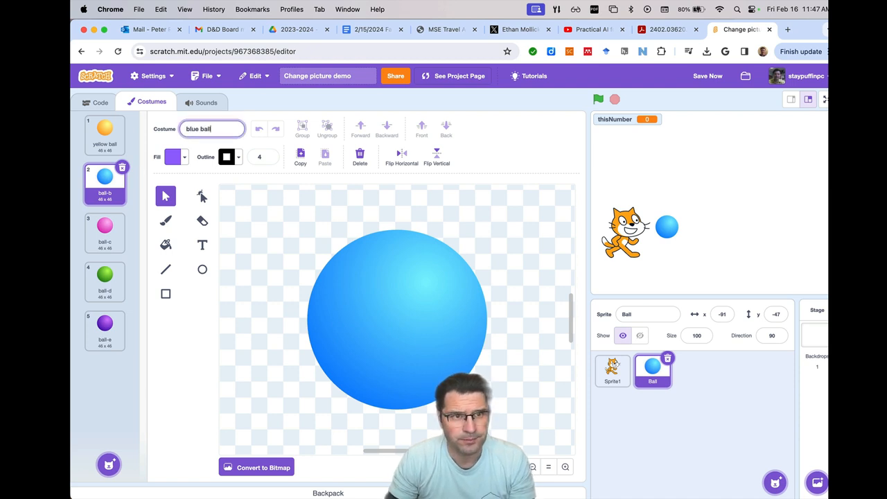
click(105, 231)
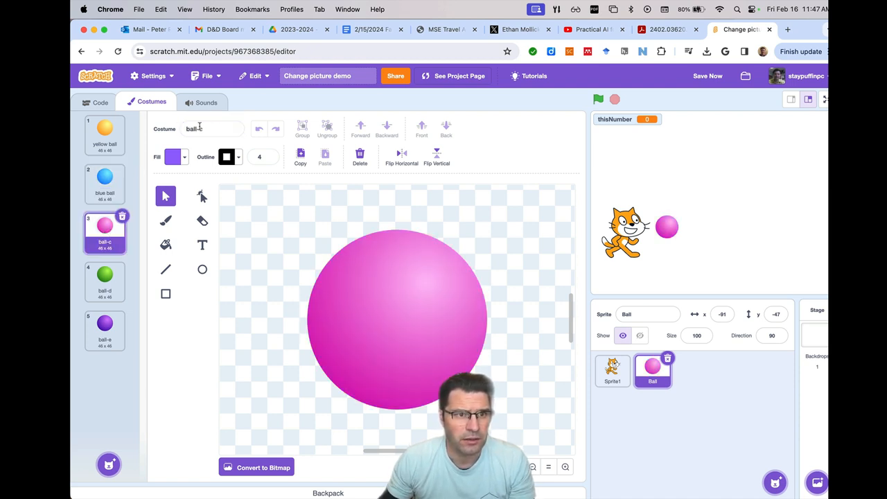
click(199, 128)
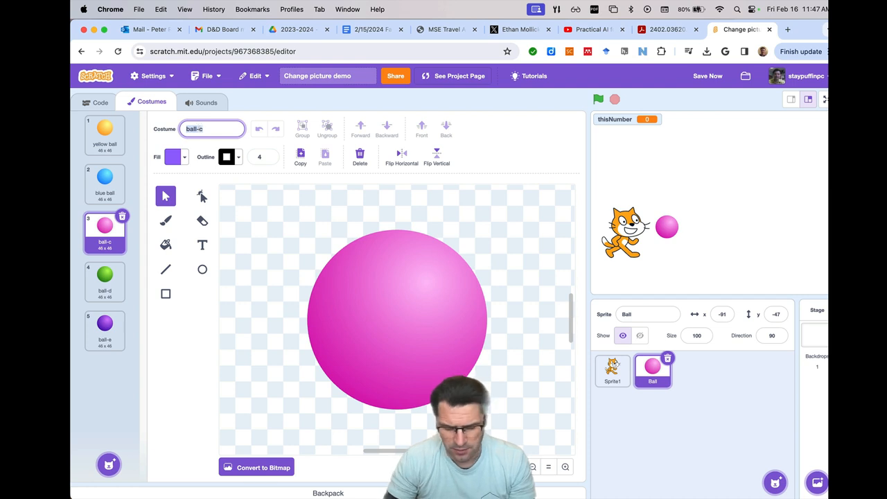
text(fuscia ball)
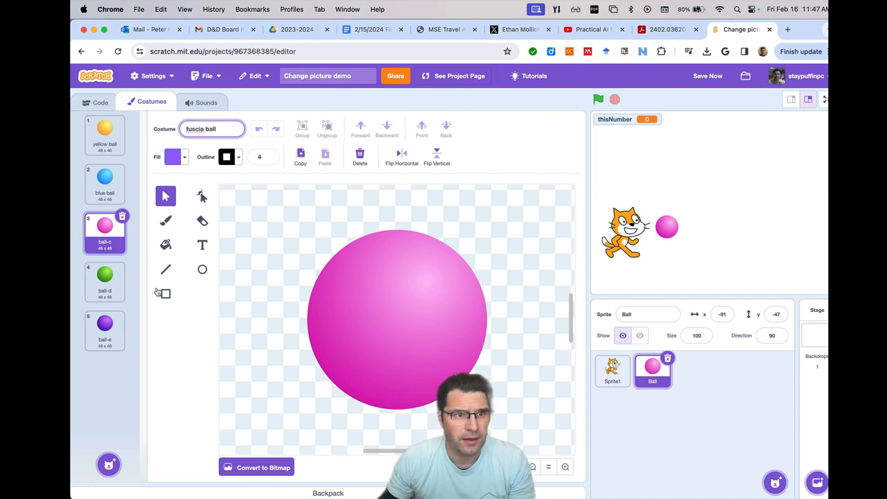
click(105, 280)
Rename the last two costumes to green ball and purple ball
double_click(195, 129)
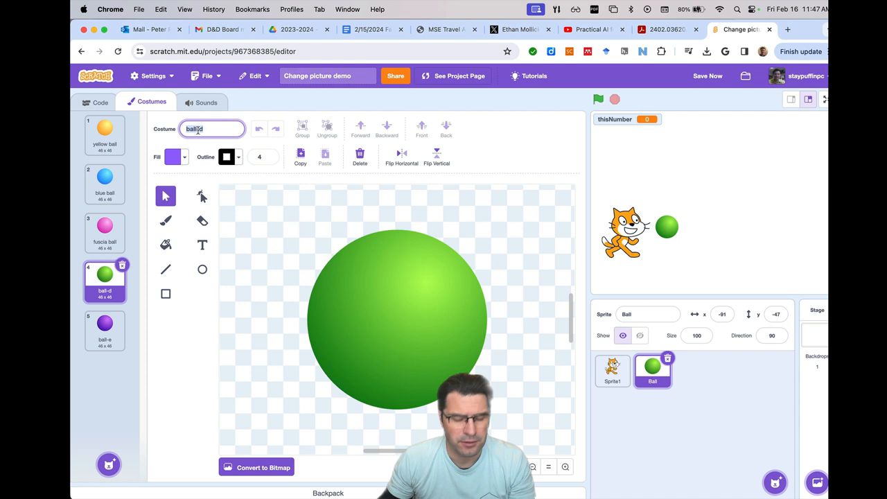
text(green ball)
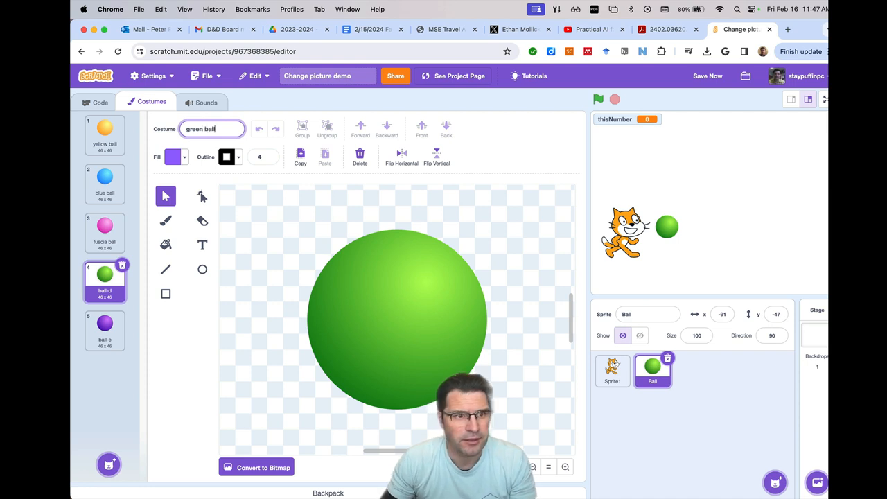
click(103, 316)
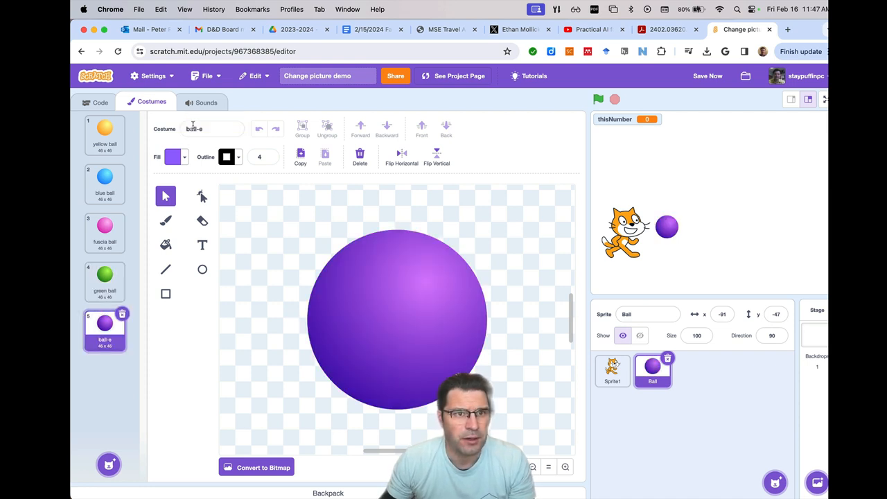
double_click(193, 128)
text(o)
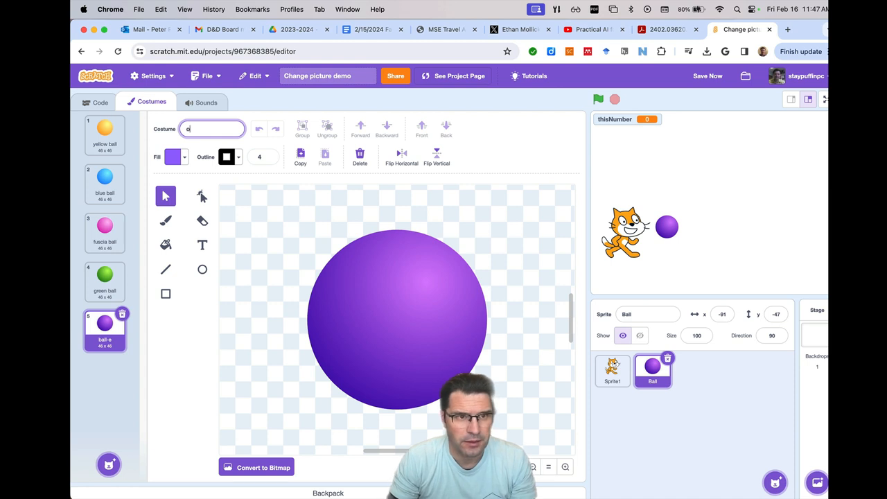
key(BackSpace)
text(purple ball)
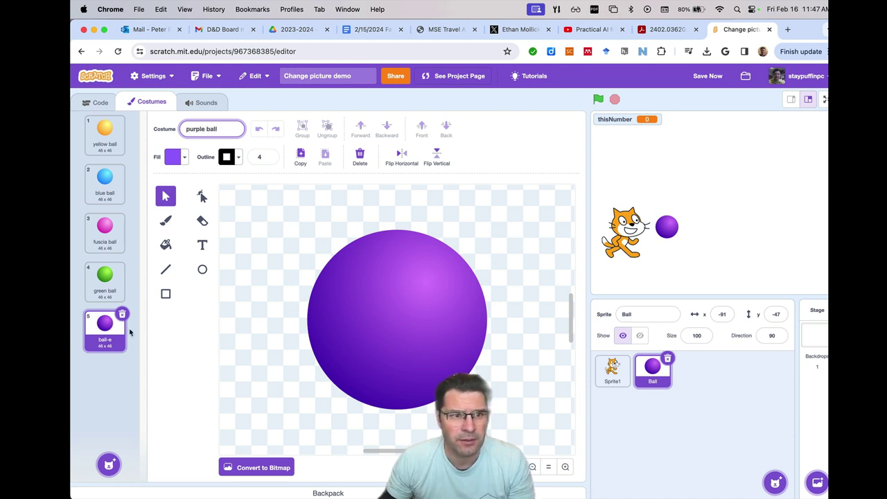
click(105, 378)
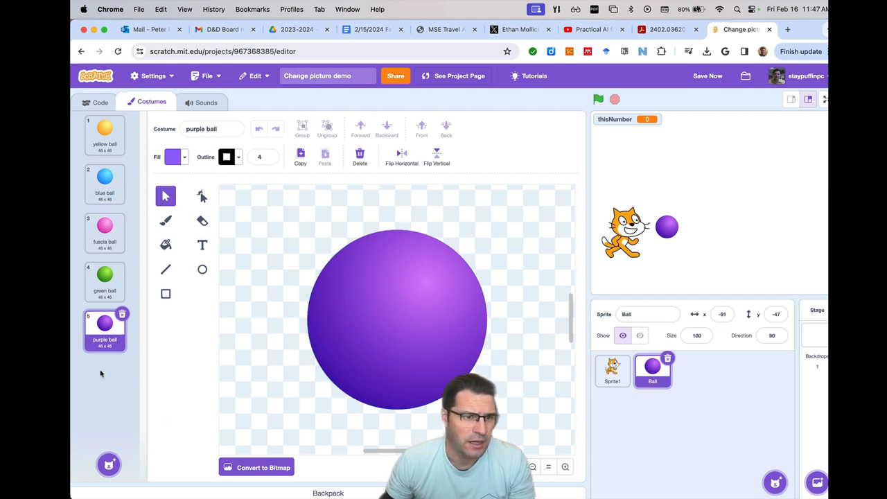
mouse_move(108, 465)
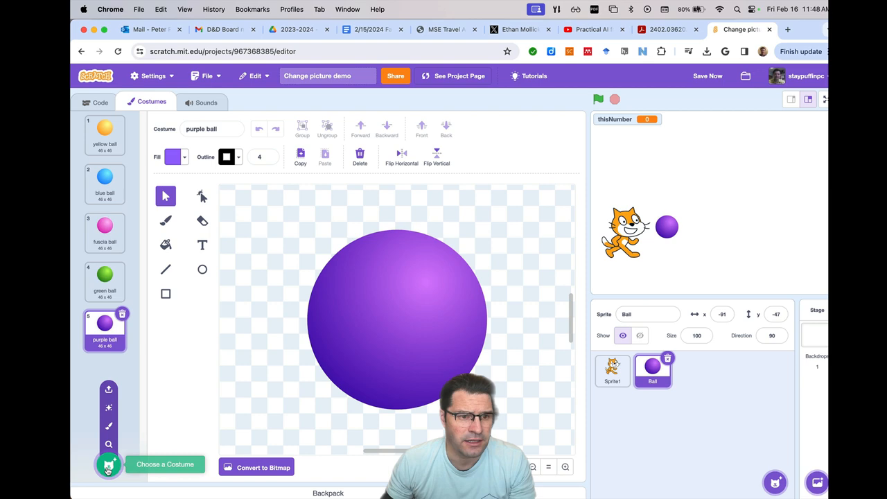
Add the Apple and Bananas library costumes to the Ball sprite and rename Bananas to Bunch of Bananas
click(109, 444)
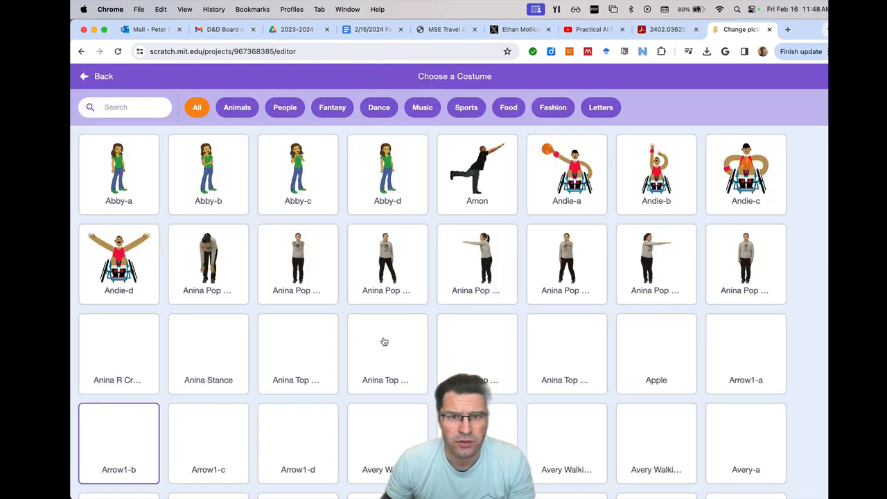
key(Escape)
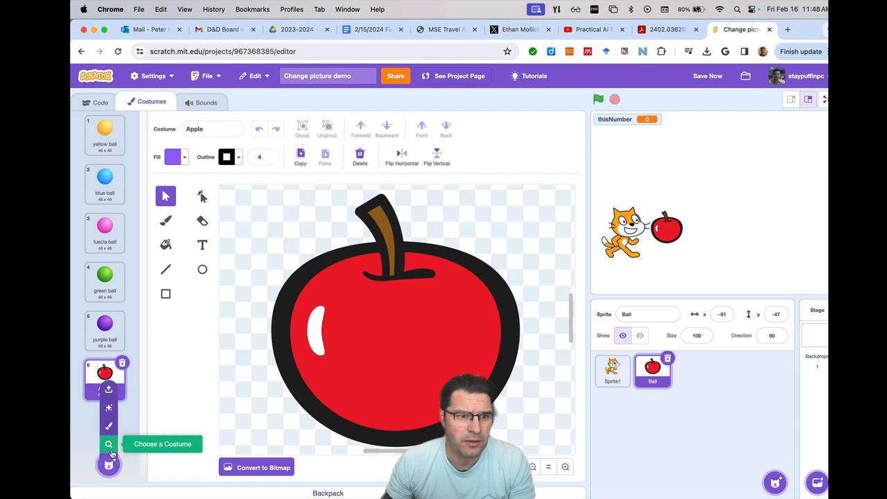
click(109, 463)
scroll(444, 278, down, 5)
scroll(443, 278, down, 3)
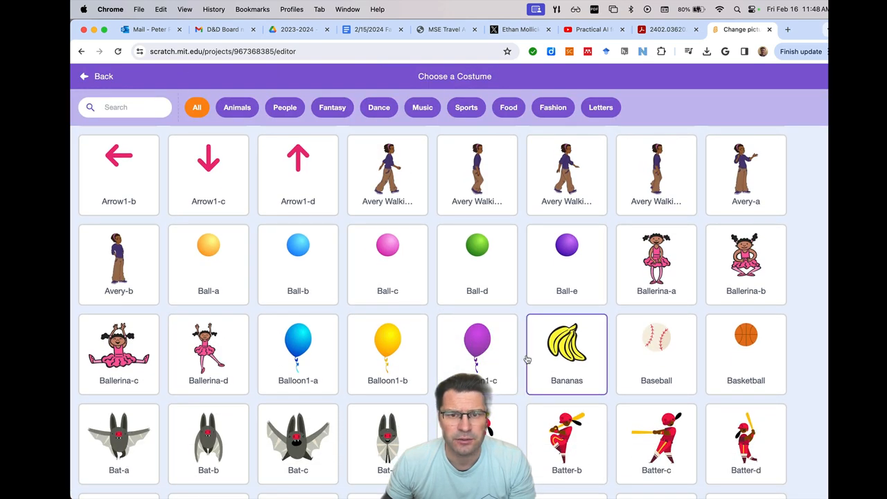
click(565, 356)
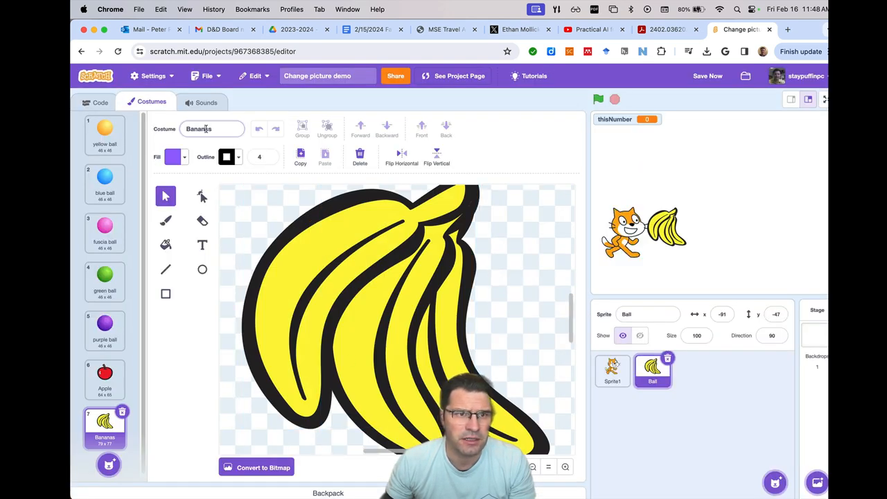
double_click(198, 129)
text(Bun)
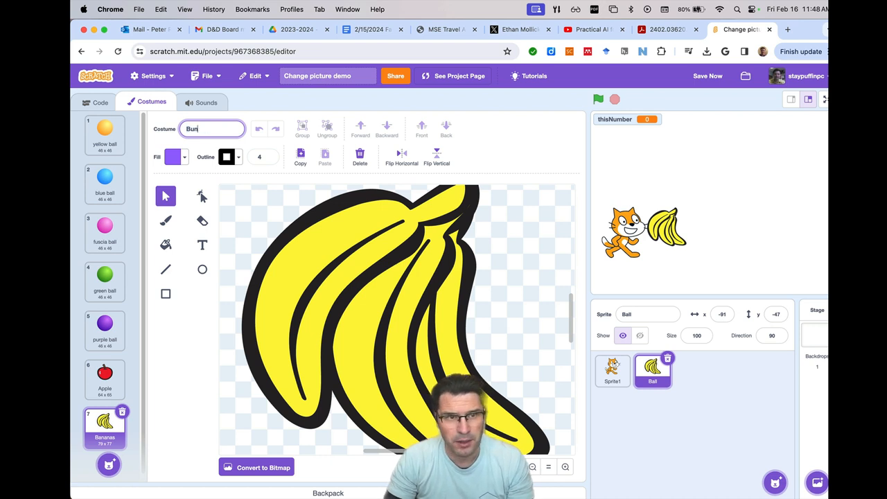
text(ch of B)
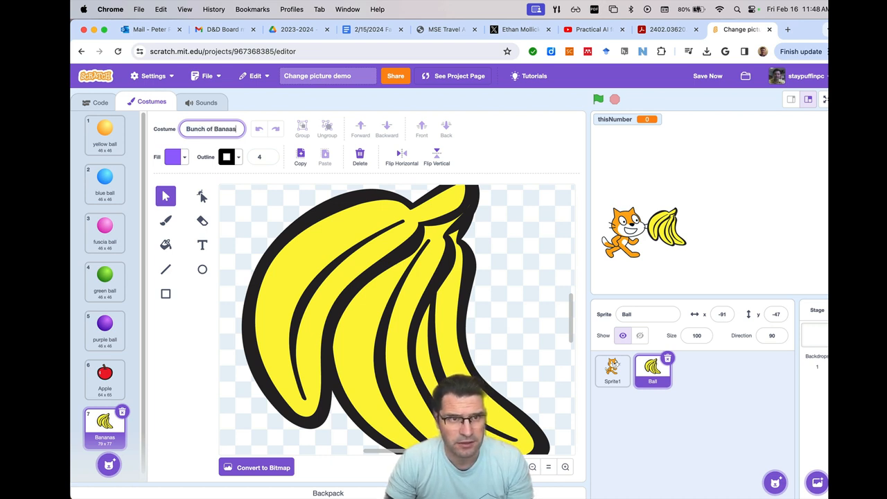
text(ananas)
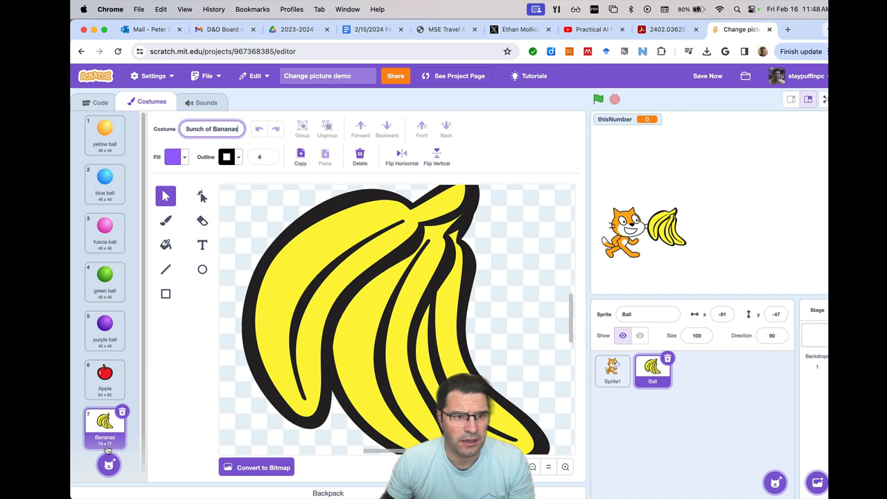
Add the Baseball, Basketball and Beachball costumes to the Ball sprite from the library
click(109, 444)
scroll(443, 312, down, 5)
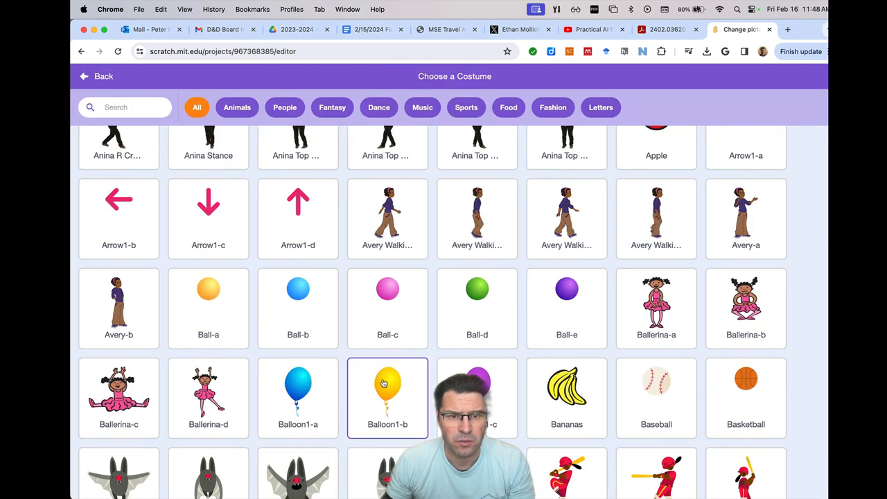
scroll(485, 346, down, 5)
scroll(487, 385, down, 2)
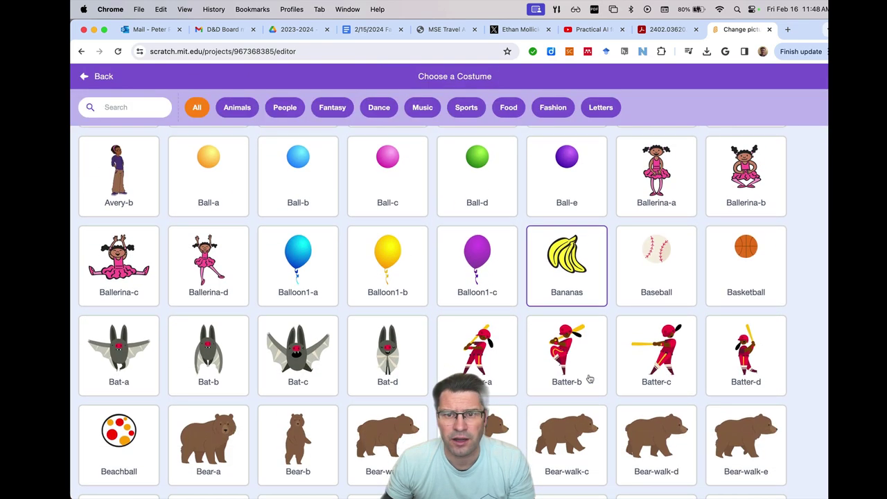
click(662, 287)
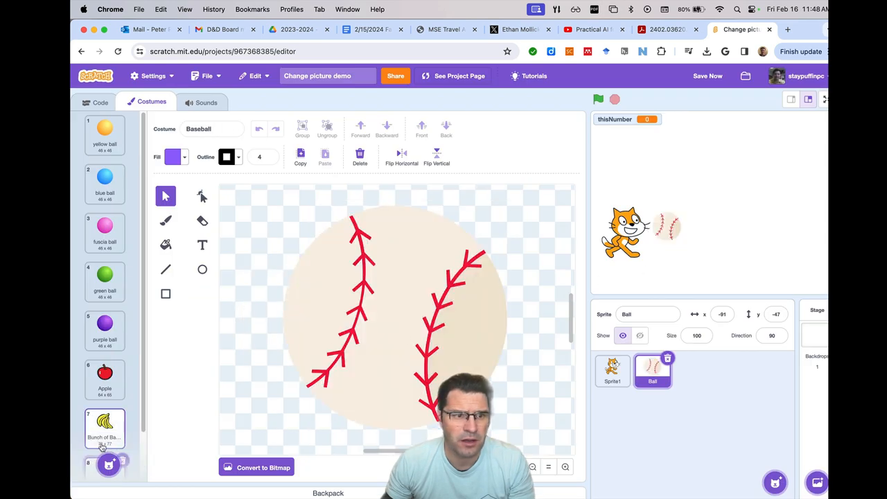
click(108, 464)
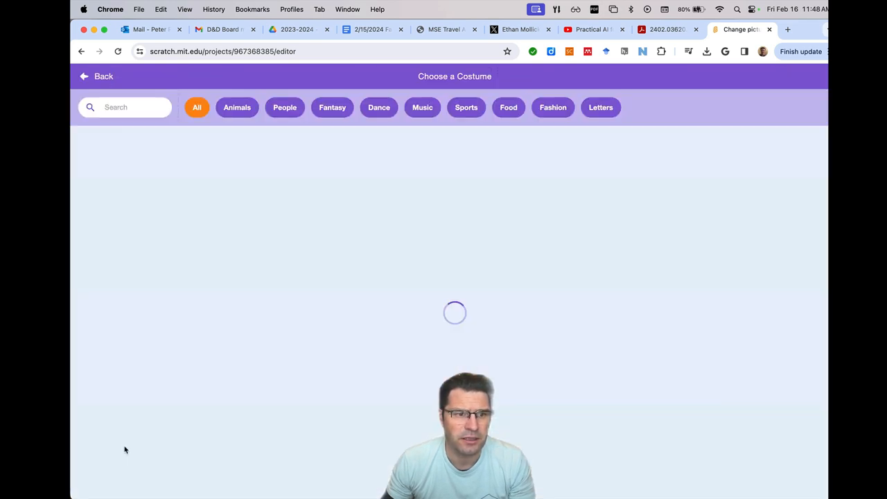
scroll(649, 416, down, 2)
scroll(649, 416, down, 5)
click(746, 286)
mouse_move(109, 464)
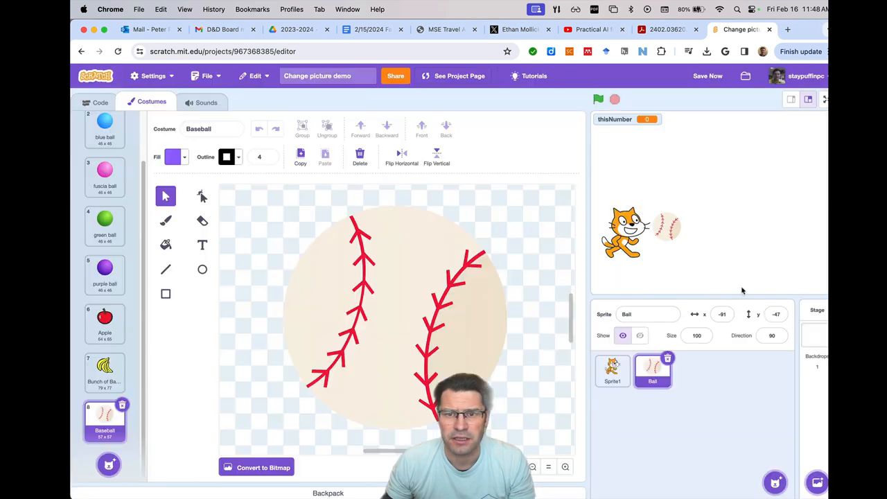
click(109, 465)
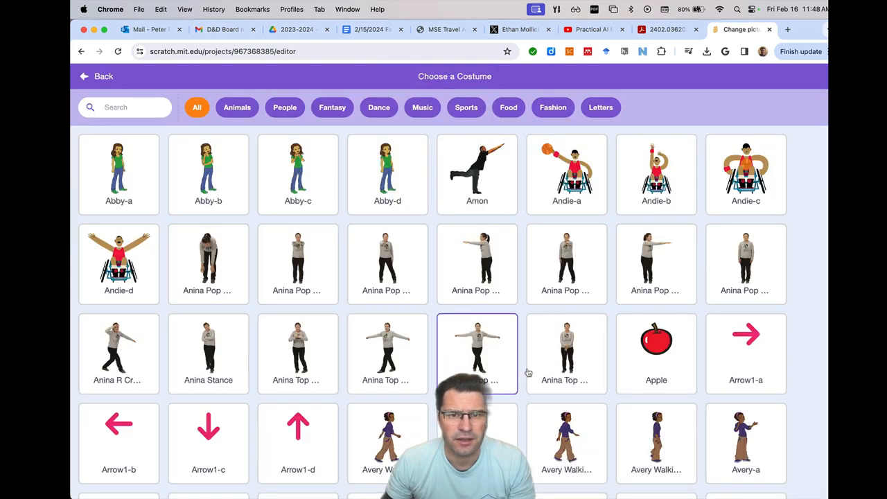
scroll(529, 373, down, 5)
scroll(528, 373, down, 3)
scroll(528, 373, down, 3)
scroll(528, 373, down, 3)
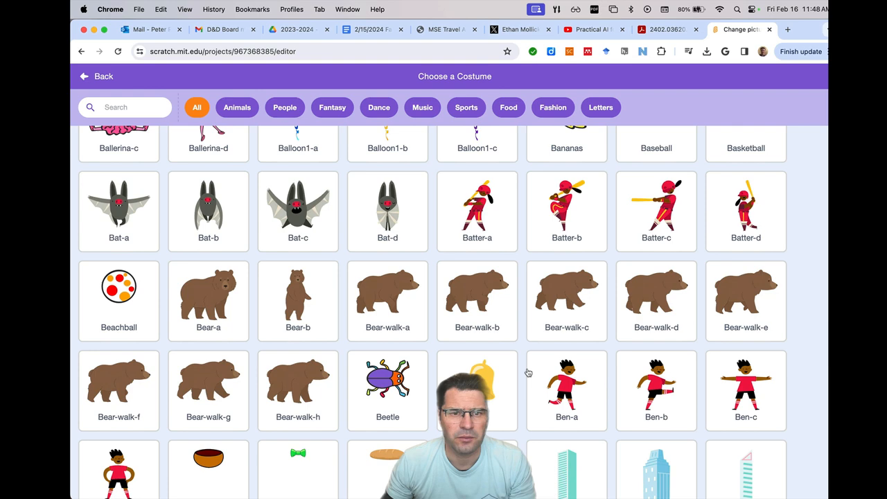
scroll(528, 372, down, 2)
click(118, 224)
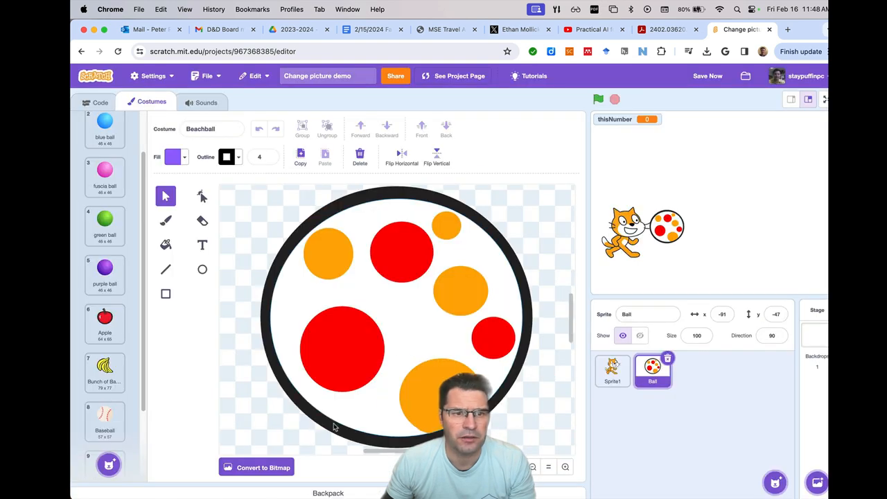
scroll(119, 444, down, 3)
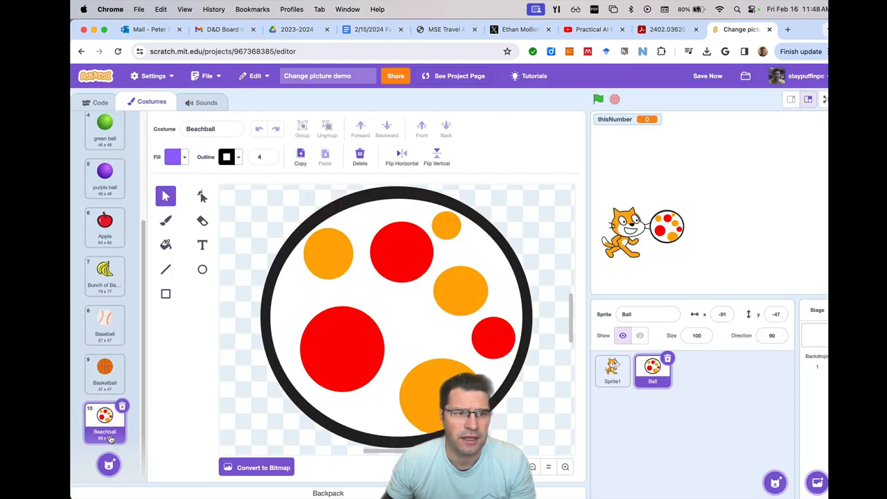
scroll(114, 444, down, 2)
scroll(110, 436, up, 1)
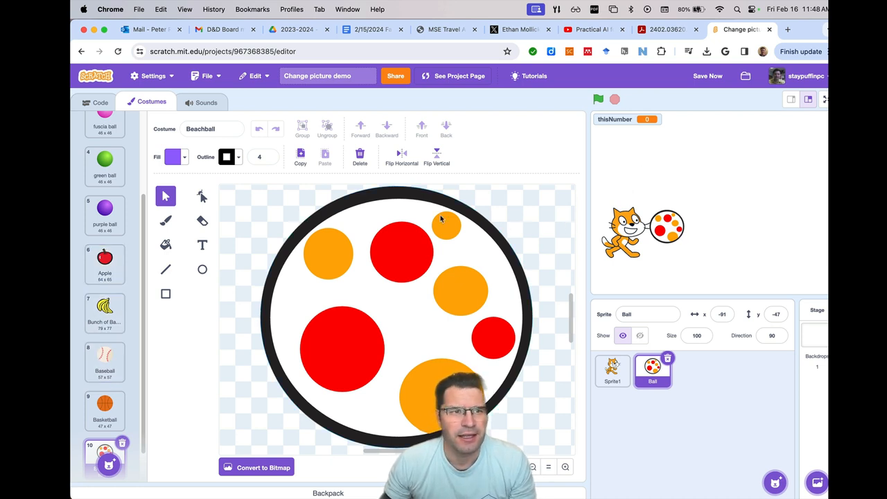
Reposition the ball at x 0, y -6 on the stage and start its code with a when-flag-clicked hat
click(100, 103)
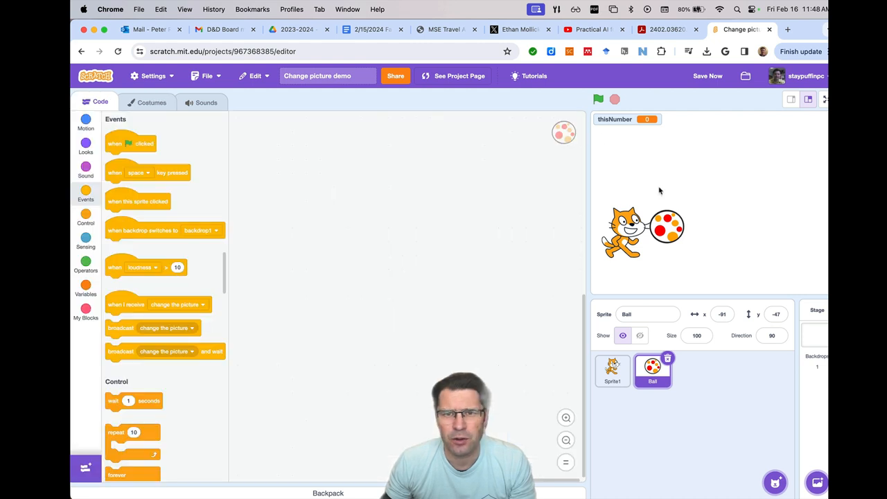
drag(665, 223, 713, 206)
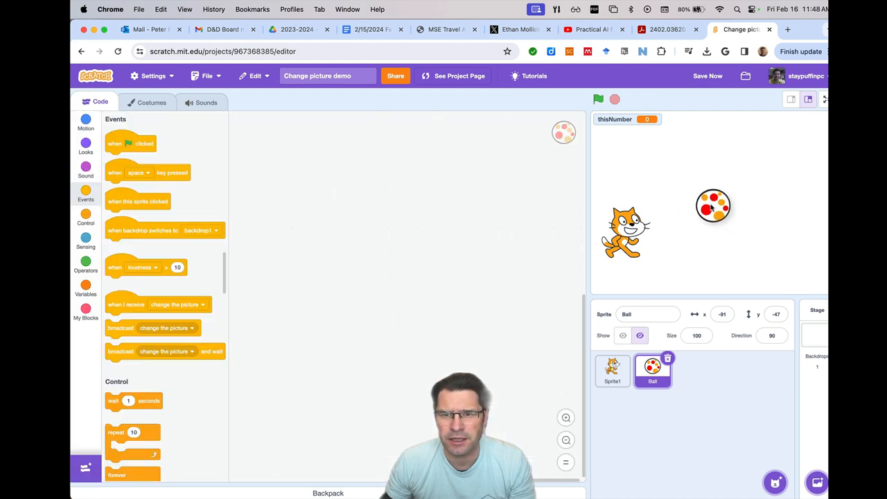
click(725, 315)
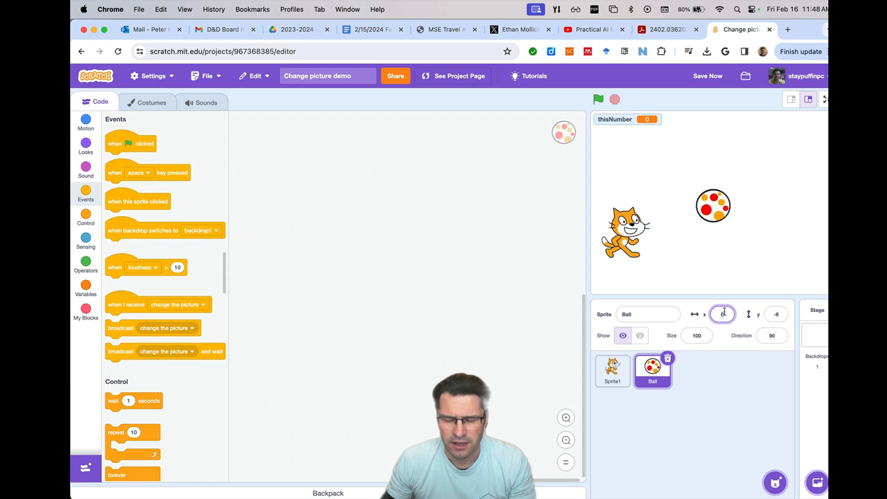
click(303, 196)
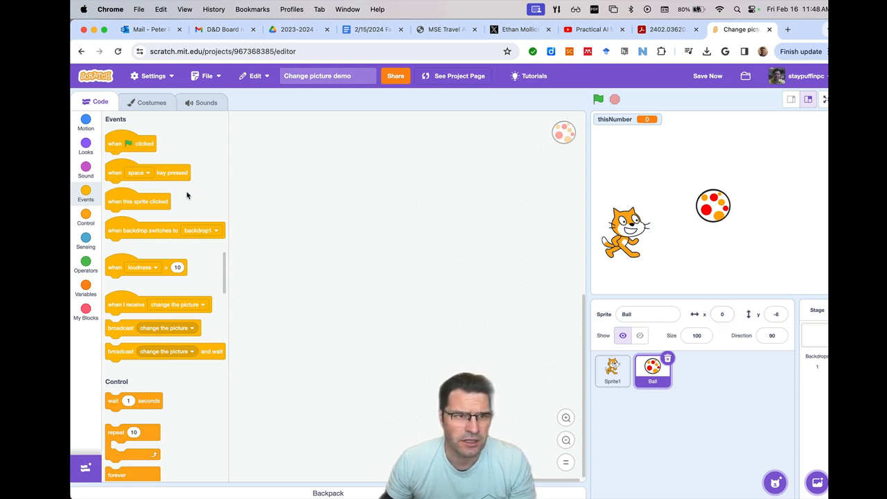
drag(123, 144, 270, 161)
Attach a 'set location, set visibility' comment to the Ball's green-flag block and move it aside
right_click(271, 161)
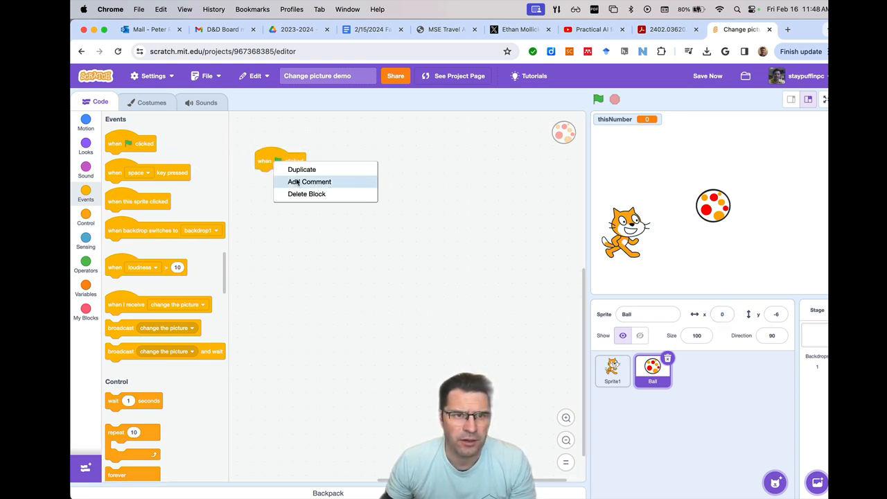
click(298, 184)
text(set)
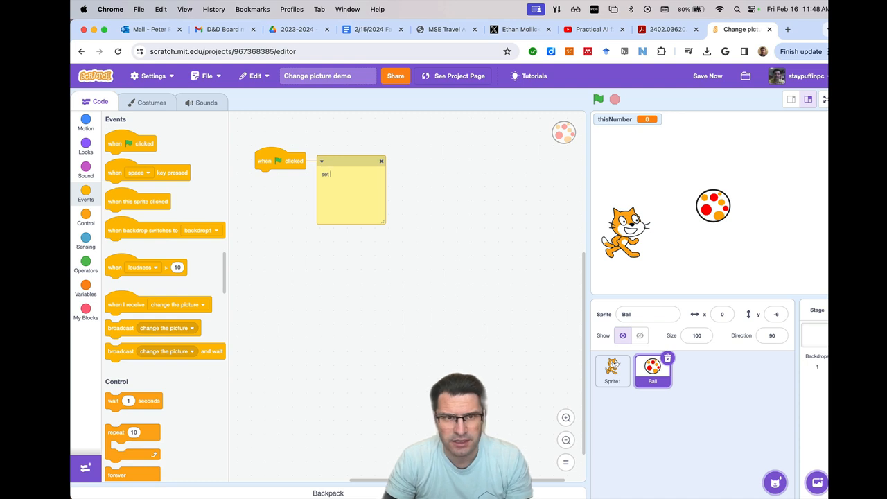
text( location t)
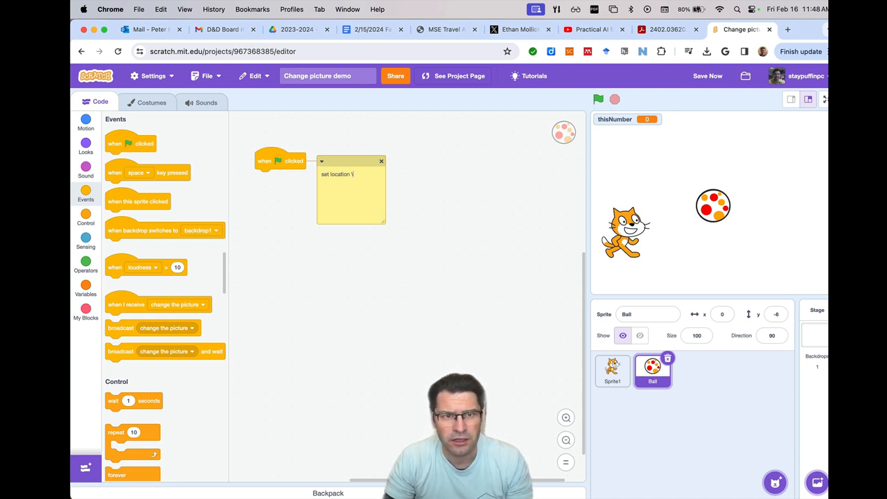
key(BackSpace)
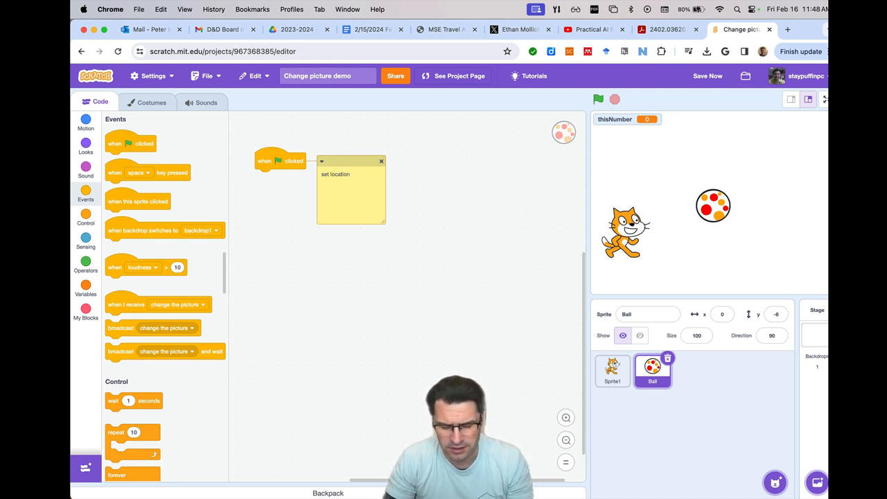
key(Return)
text(set visibili)
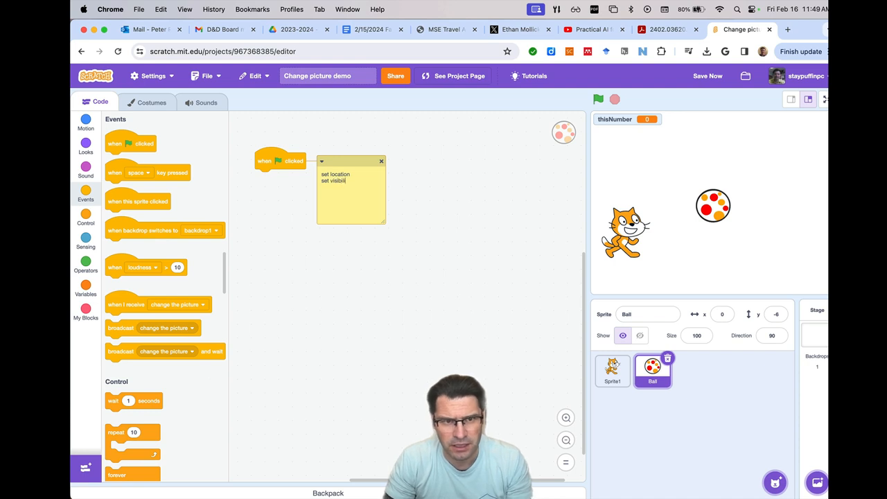
text(ty)
drag(374, 162, 457, 163)
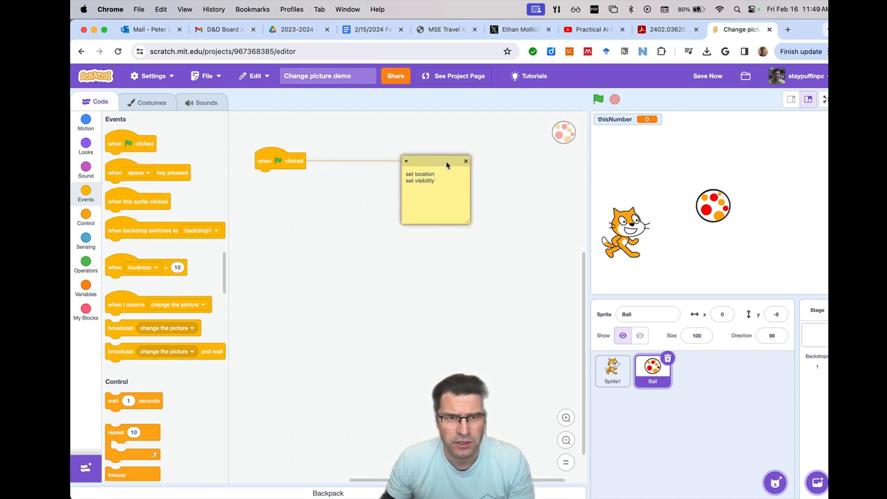
Make the green-flag script hide the ball and go to x 0, y 0, then run the project to test
click(86, 147)
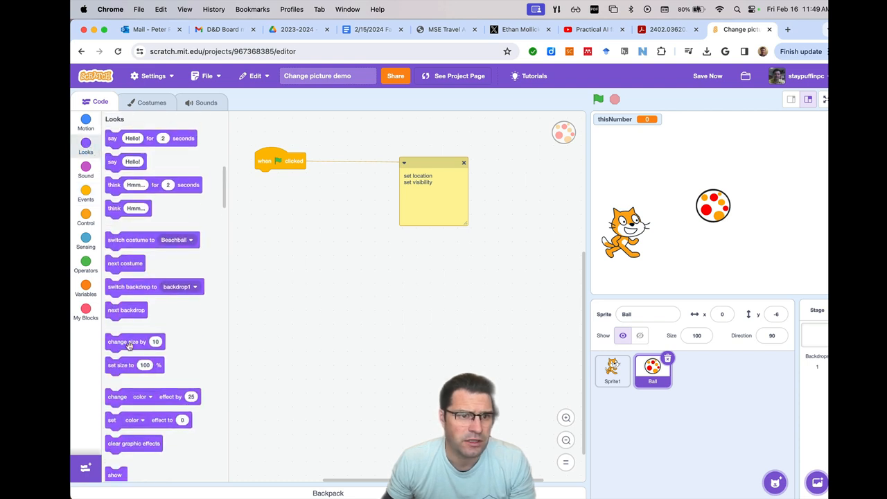
scroll(129, 345, down, 3)
drag(115, 404, 267, 178)
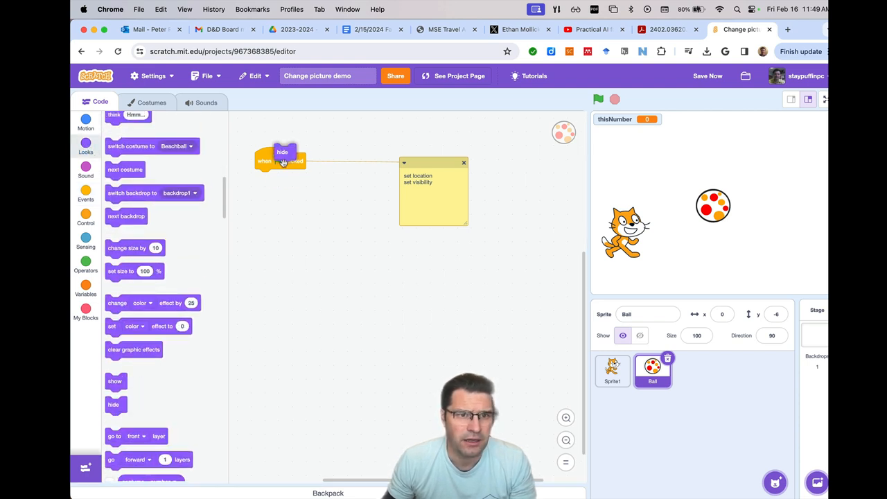
click(86, 123)
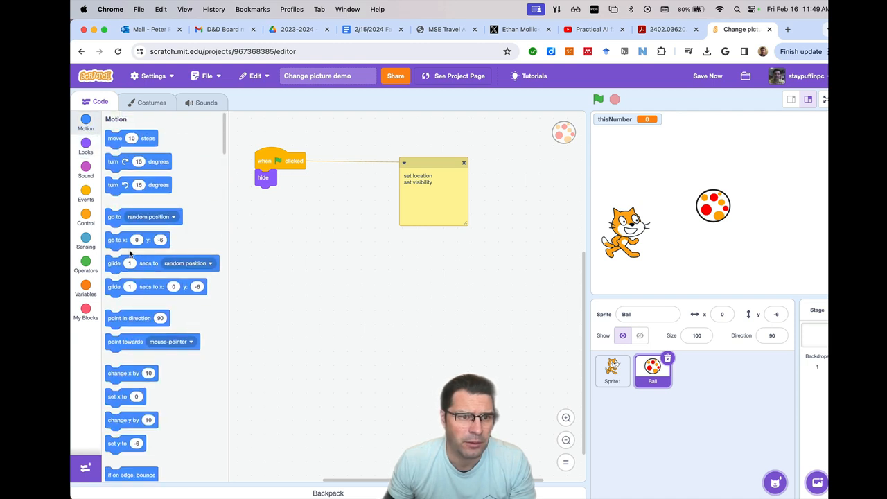
drag(118, 240, 270, 195)
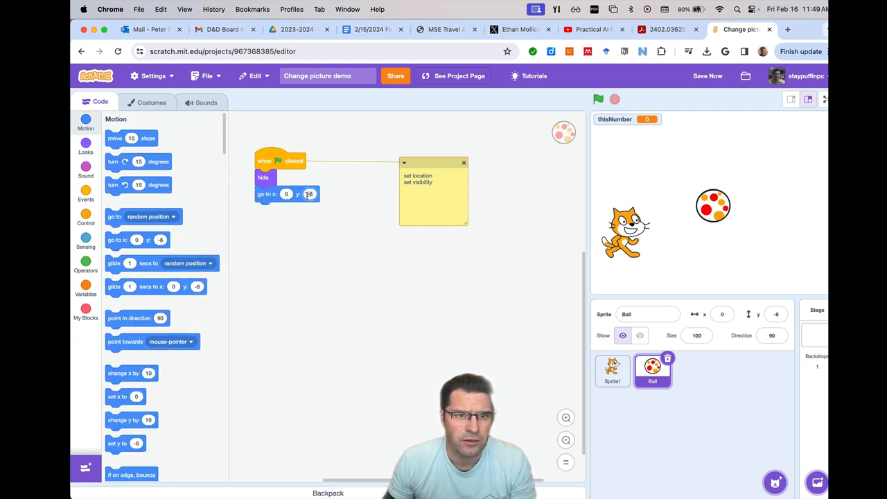
click(309, 194)
text(0)
click(324, 239)
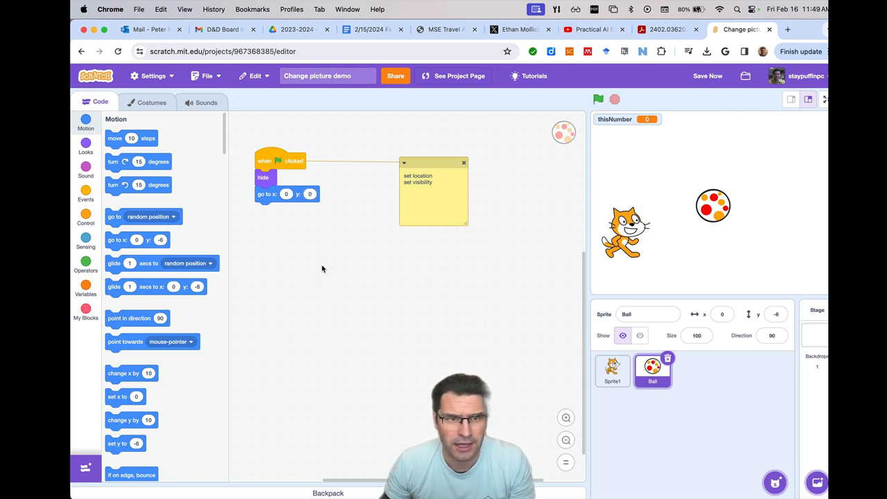
click(598, 100)
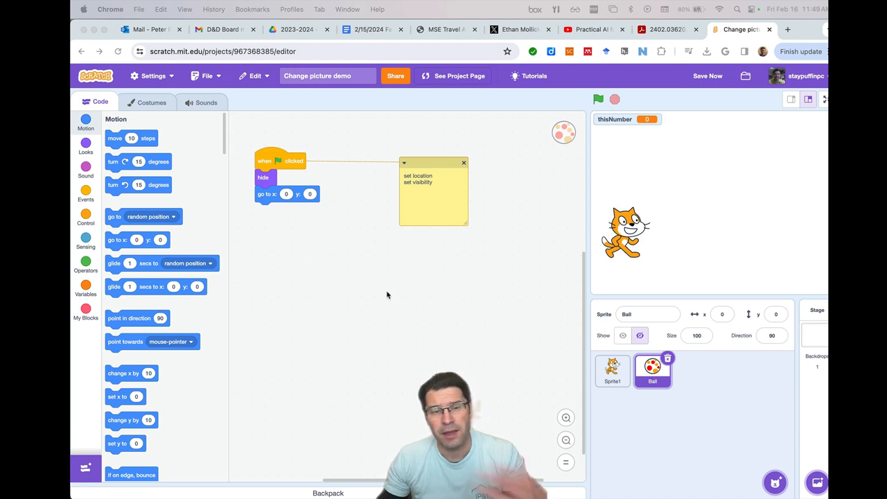
Add a 'when I receive change the picture' hat to the Ball and attach a comment to it
click(86, 194)
drag(125, 306, 269, 274)
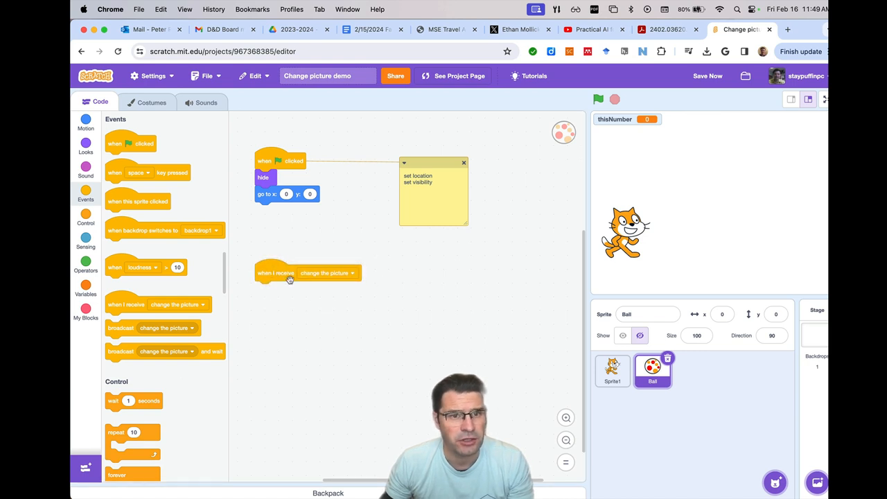
right_click(273, 273)
click(297, 291)
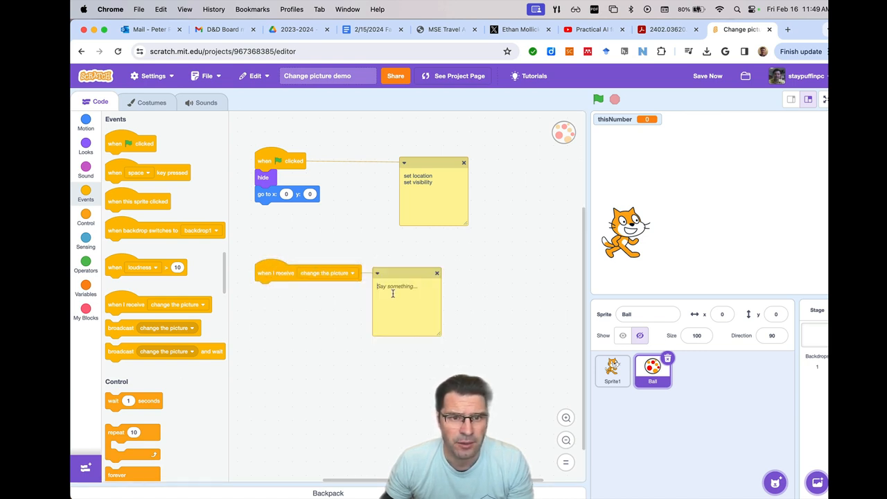
Write the note 'Change my costume to the thisNumber, say the costume name' and move it beside the script
drag(441, 336, 460, 331)
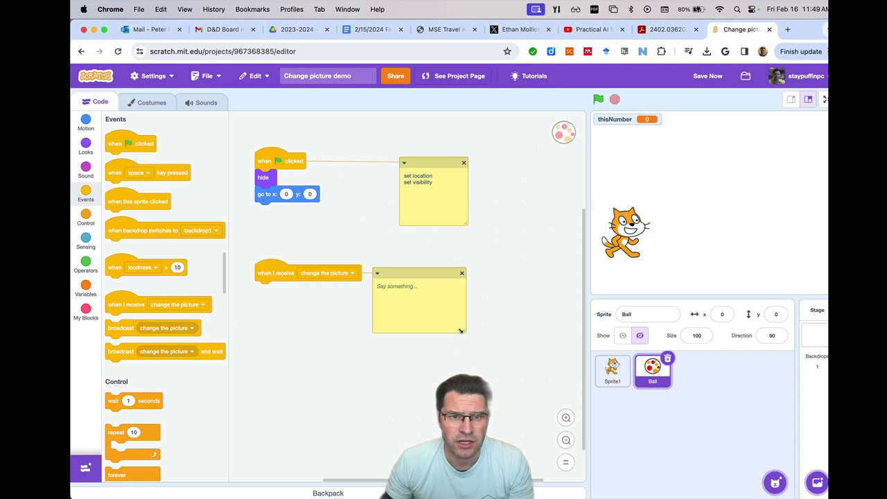
click(400, 289)
text(Change my cosu)
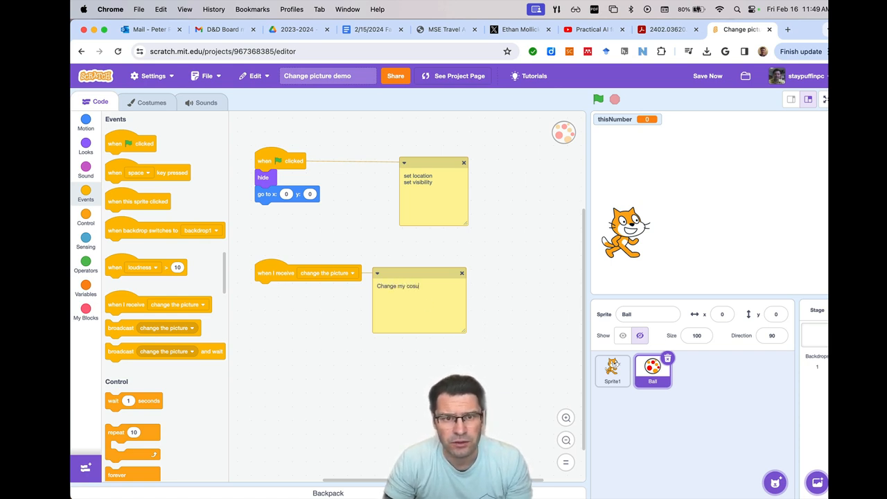
key(BackSpace)
text(tume)
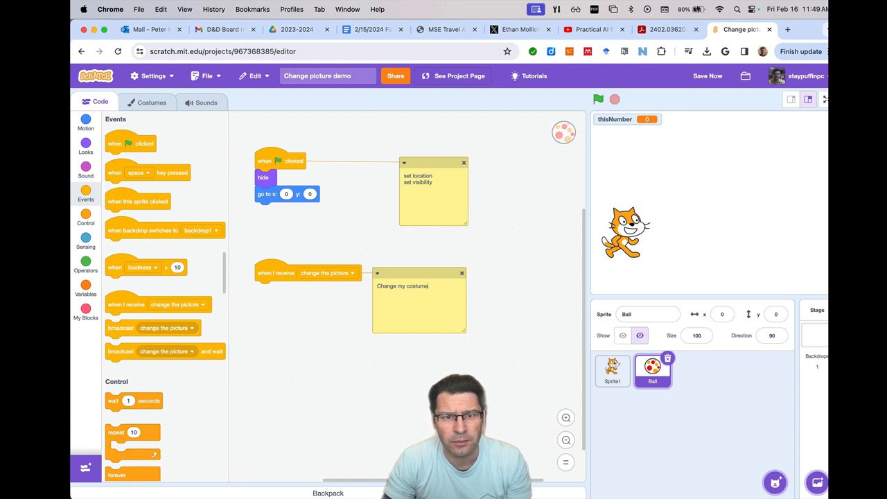
text(mnumber)
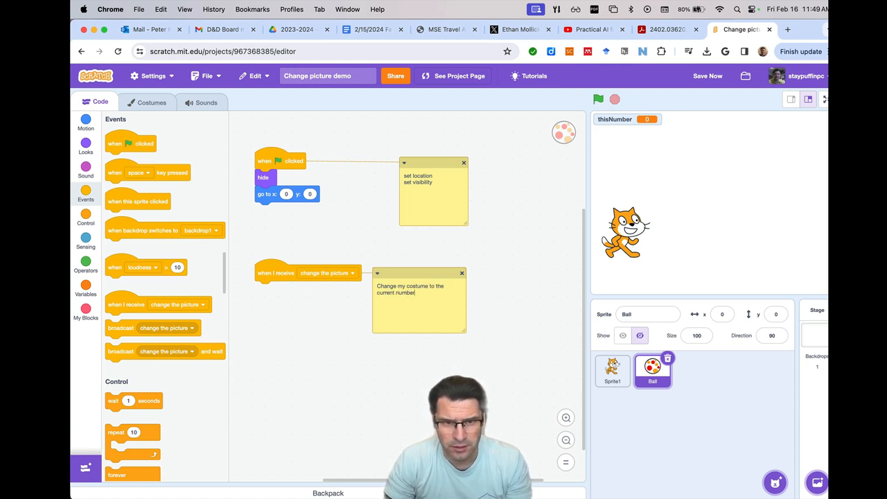
key(BackSpace)
key(BackSpace)
key(BackSpace)
text(hisN)
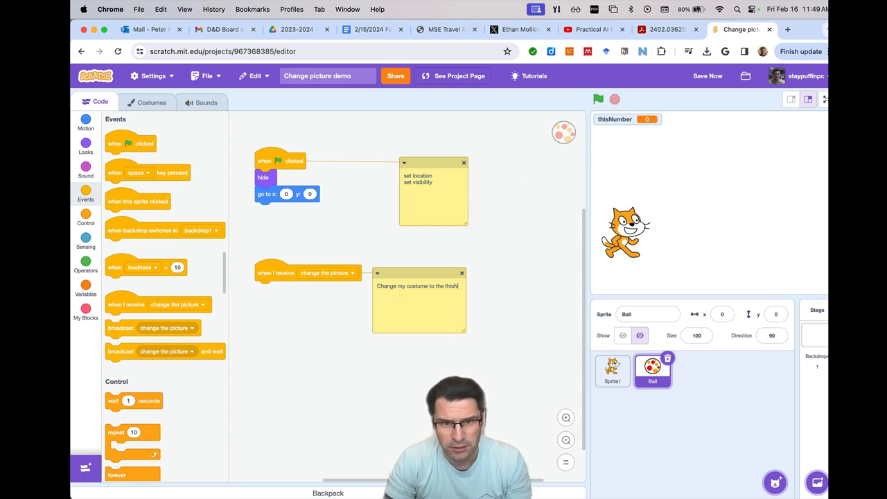
text(umber)
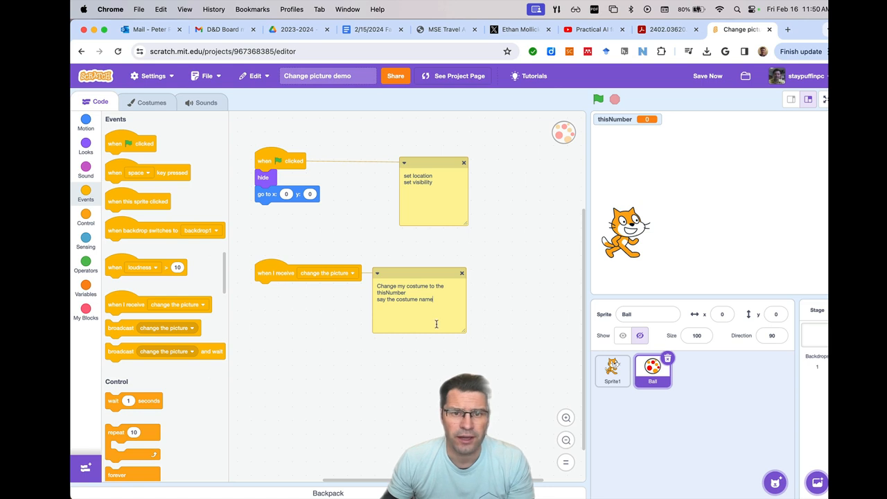
mouse_move(426, 273)
mouse_down()
mouse_move(452, 272)
mouse_move(450, 280)
mouse_up()
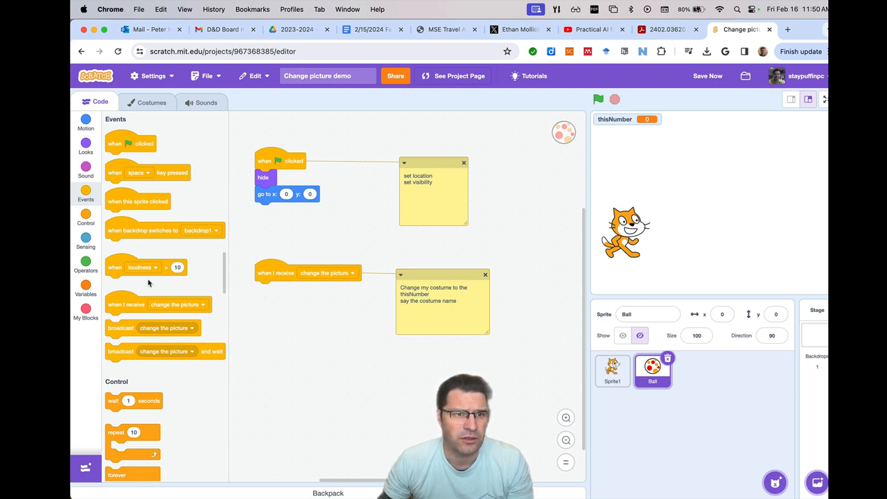
Under the receive hat, switch the Ball's costume to the thisNumber variable
click(85, 146)
mouse_move(124, 240)
mouse_down()
mouse_move(270, 301)
mouse_move(271, 291)
mouse_up()
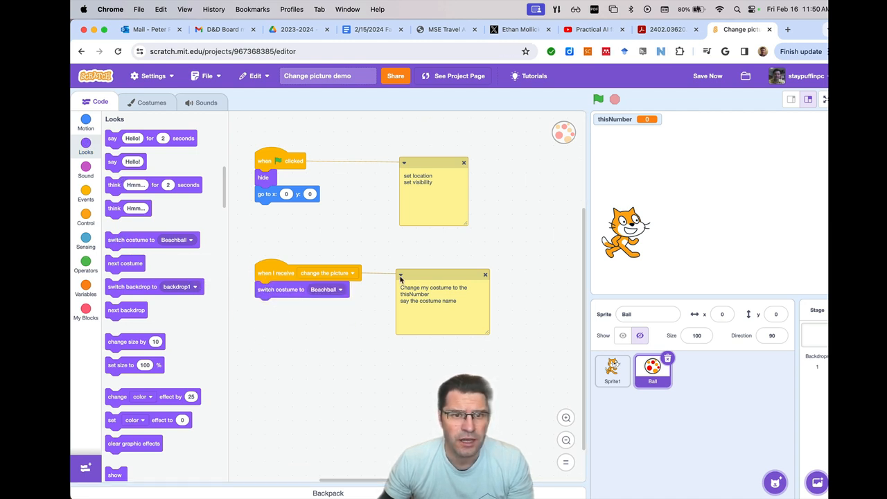
drag(401, 276, 451, 277)
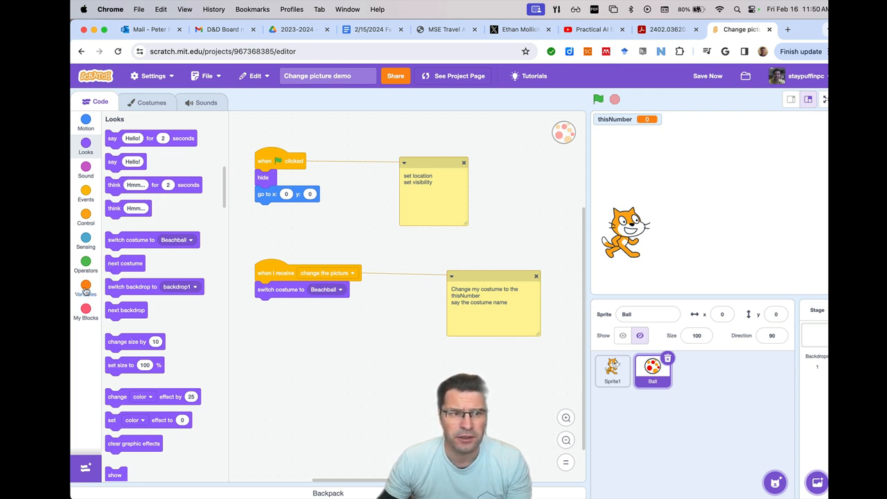
click(86, 289)
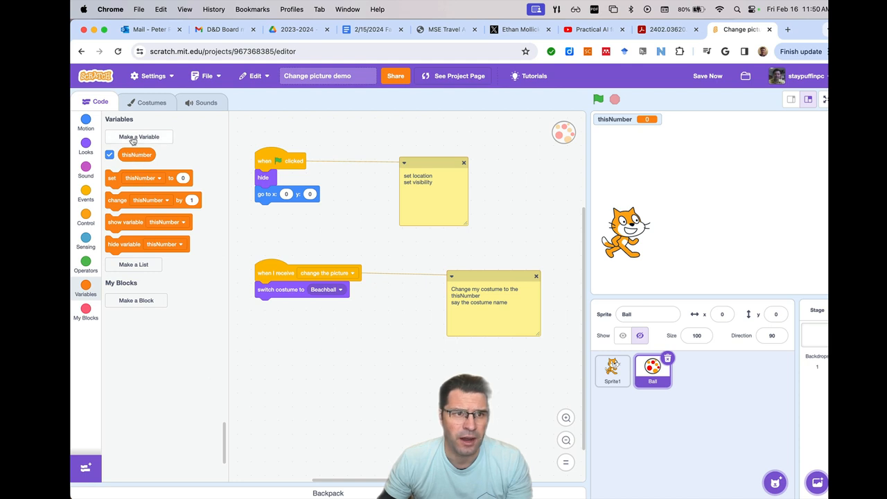
mouse_move(136, 155)
mouse_down()
mouse_move(343, 295)
mouse_move(332, 300)
mouse_up()
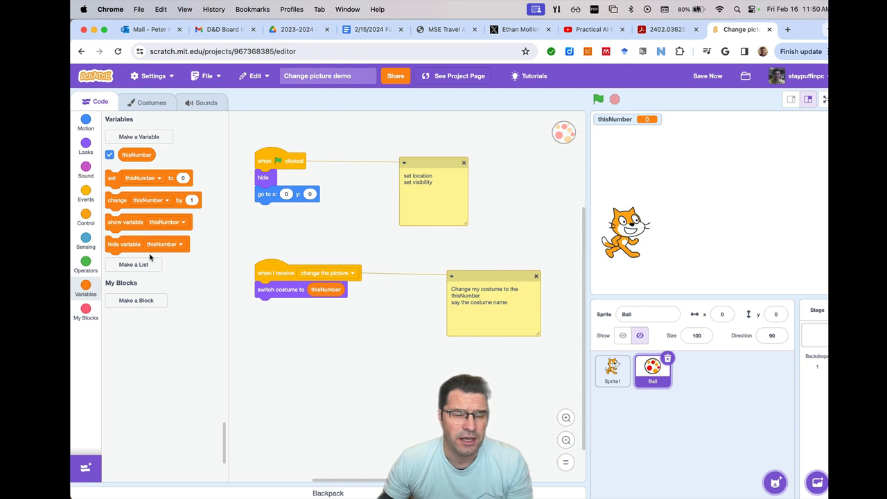
click(86, 146)
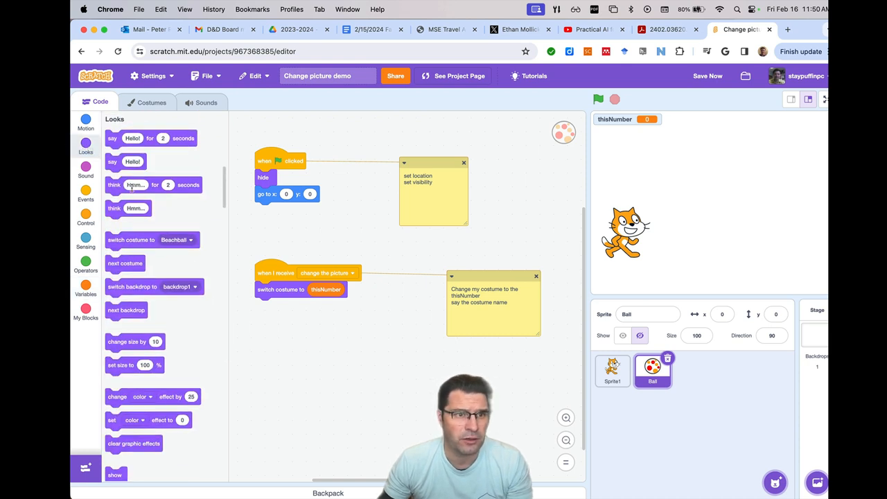
End the receive script with a say block that speaks the costume name reporter
mouse_move(114, 162)
mouse_down()
mouse_move(291, 333)
mouse_move(263, 307)
mouse_up()
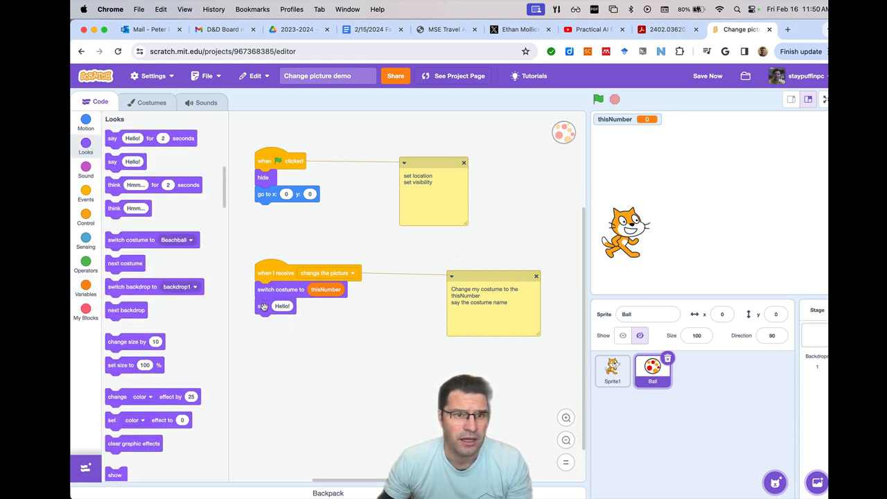
scroll(159, 350, down, 3)
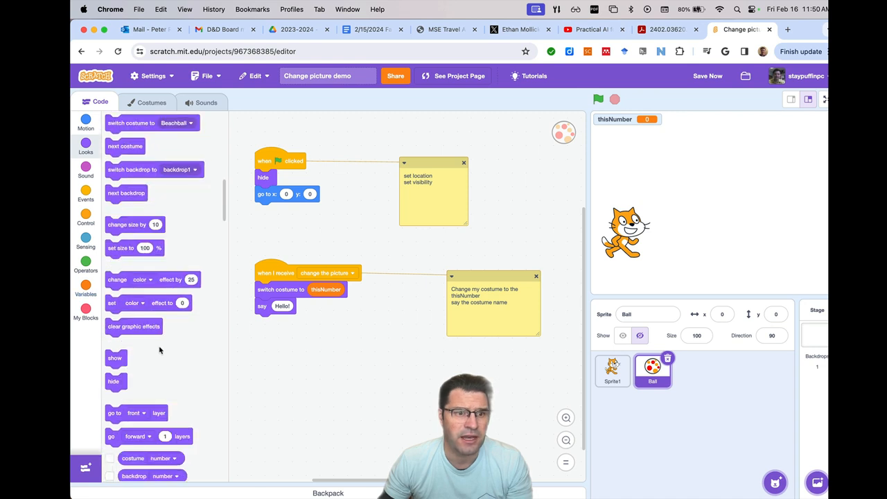
scroll(165, 352, down, 3)
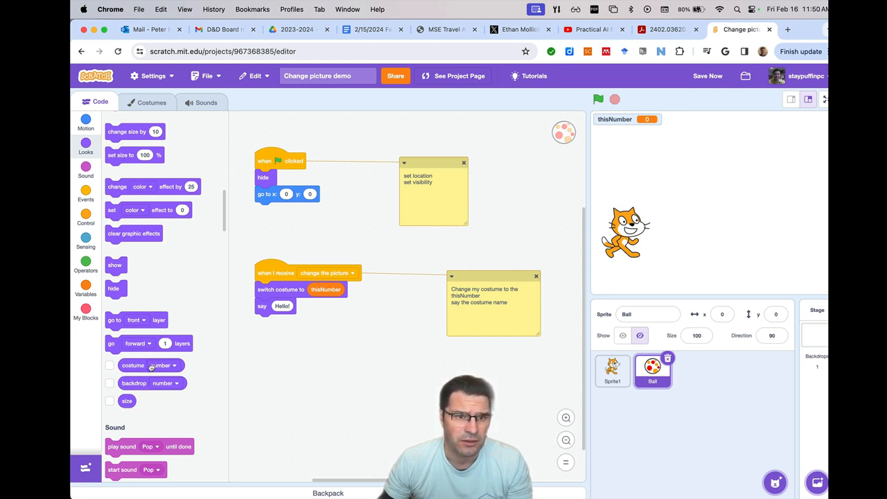
drag(140, 367, 292, 307)
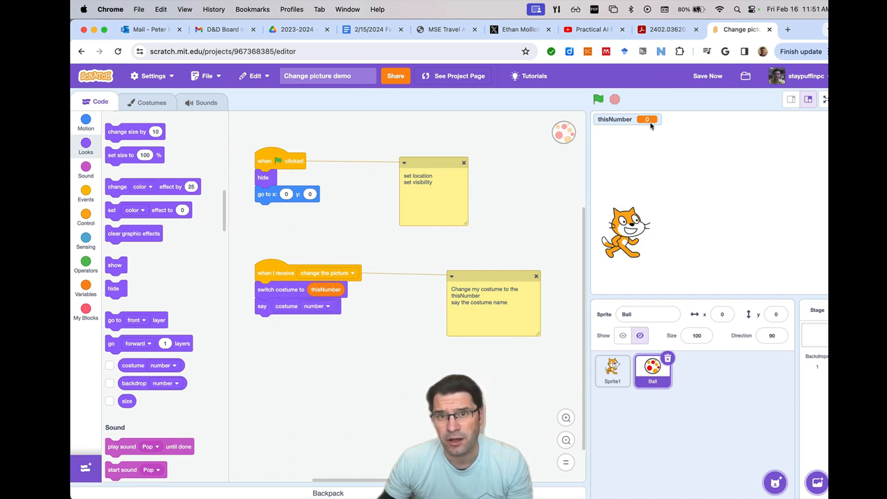
click(328, 307)
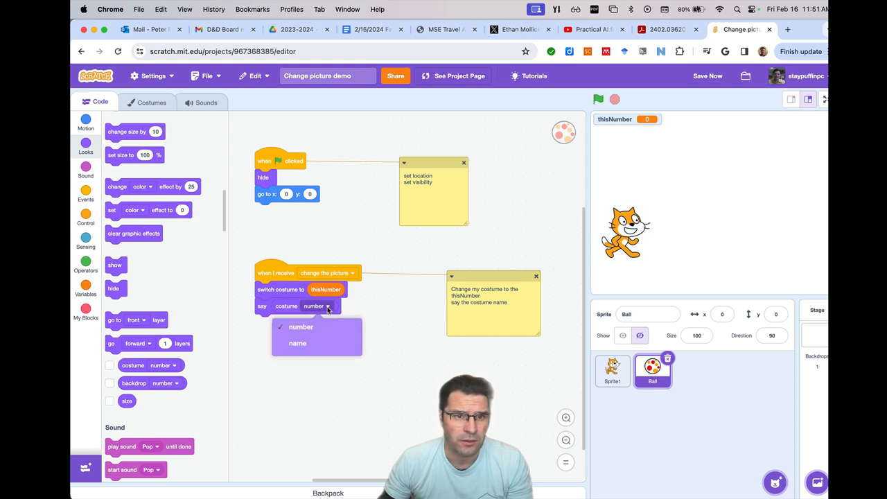
click(316, 339)
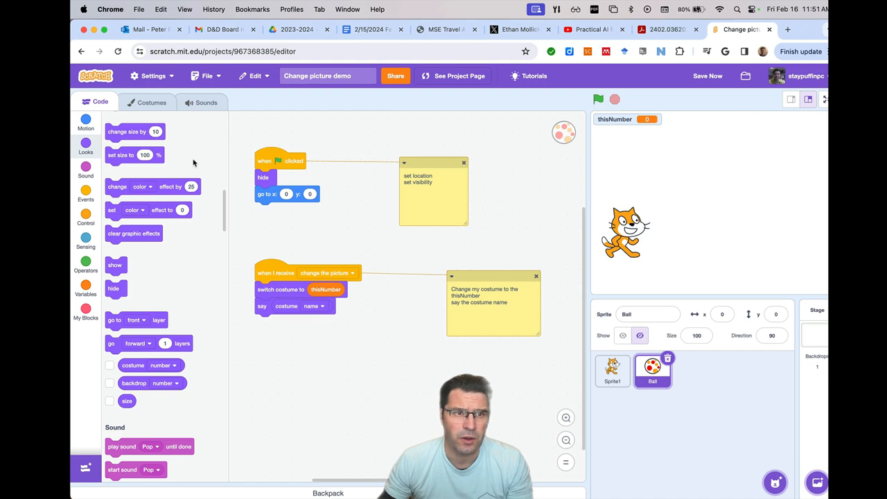
Check the Ball's costume list, then switch to the cat sprite's scripts
click(145, 103)
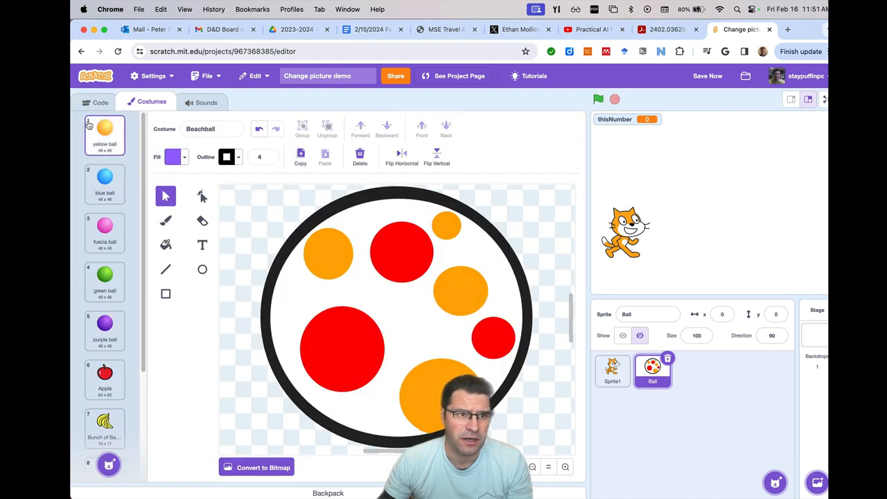
scroll(104, 277, down, 3)
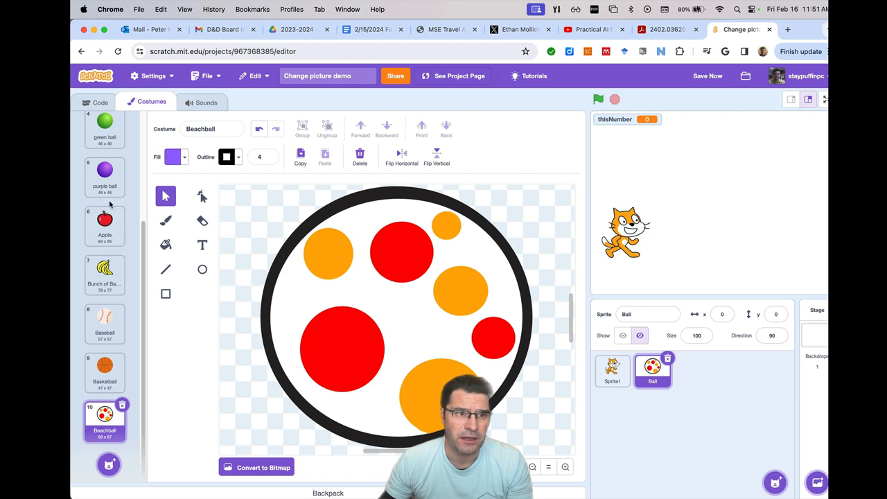
click(97, 103)
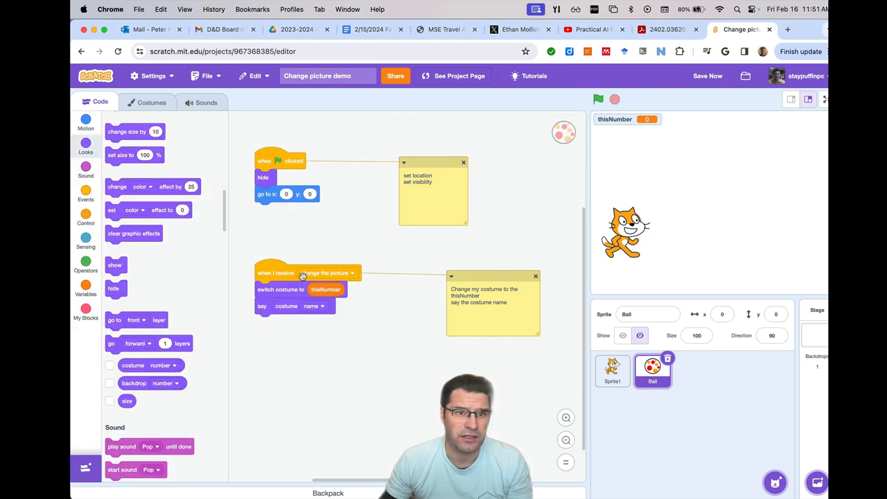
click(613, 371)
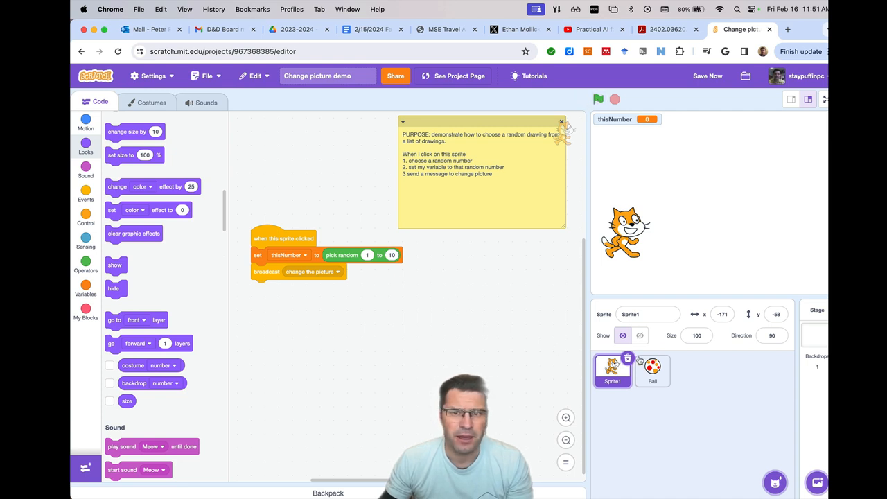
Give the cat a green-flag hat with a 'give instructions' note placed beside it
click(86, 193)
drag(116, 145, 272, 339)
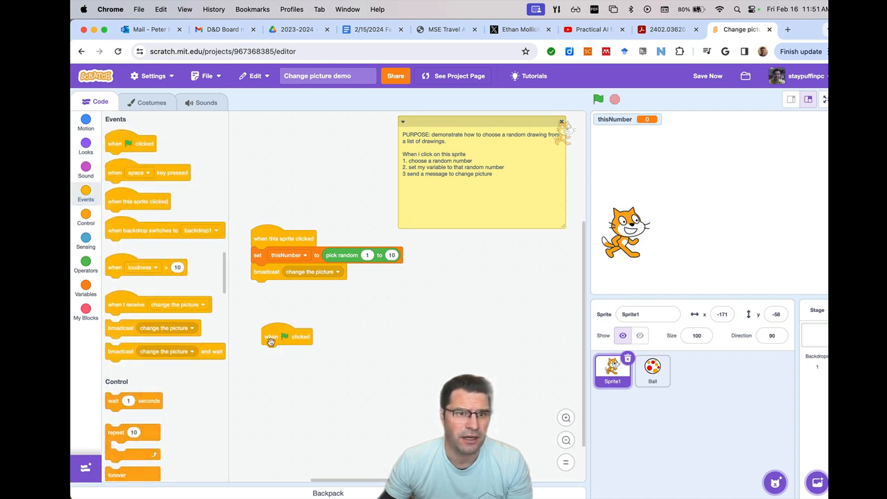
right_click(281, 336)
click(303, 357)
text(w)
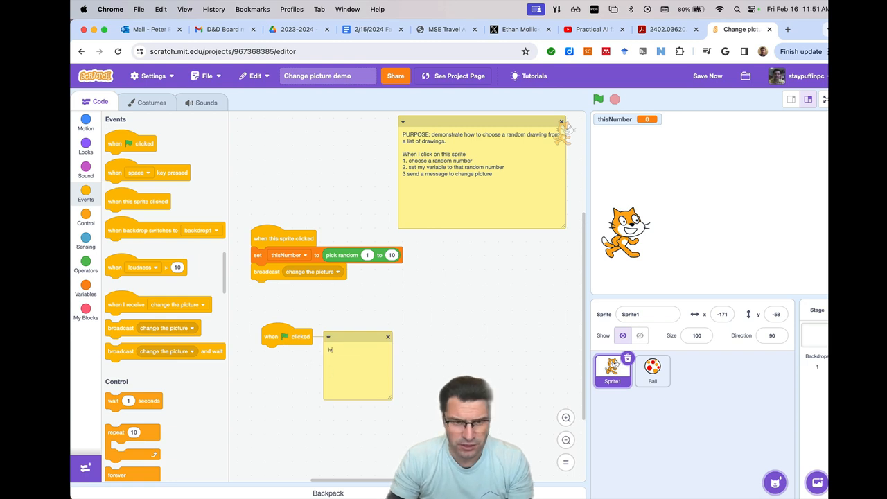
text(give instructions)
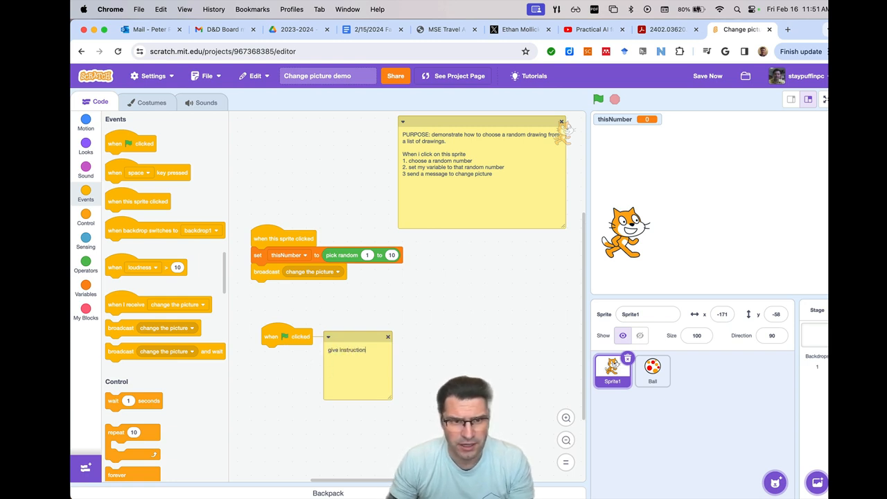
drag(392, 397, 413, 387)
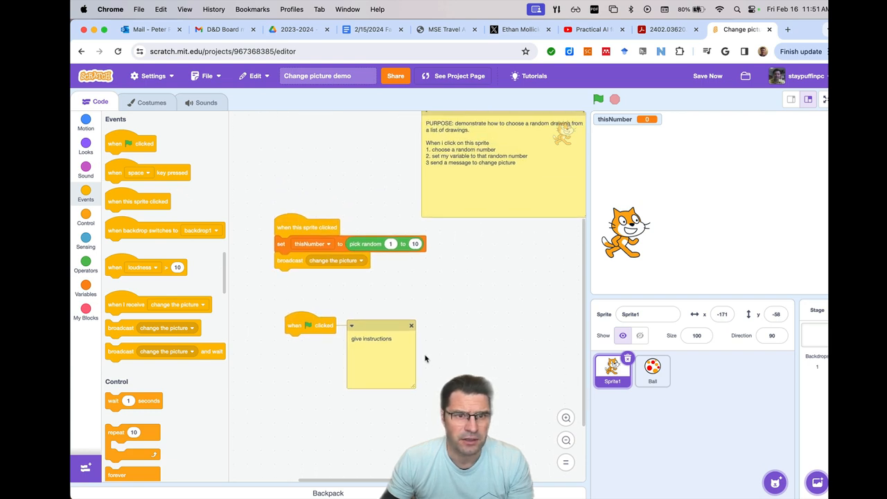
drag(392, 326, 490, 330)
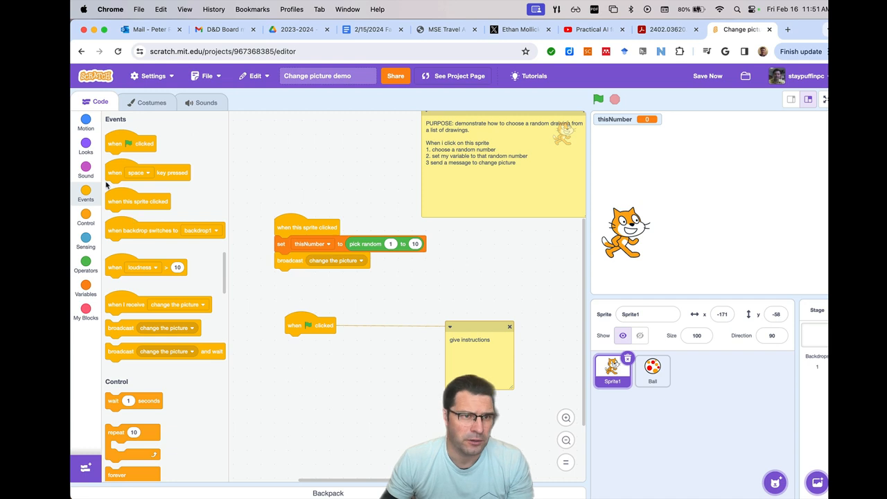
Make the cat say 'Click on me to get a new ball' for 3 seconds under the flag
click(87, 144)
scroll(166, 277, up, 5)
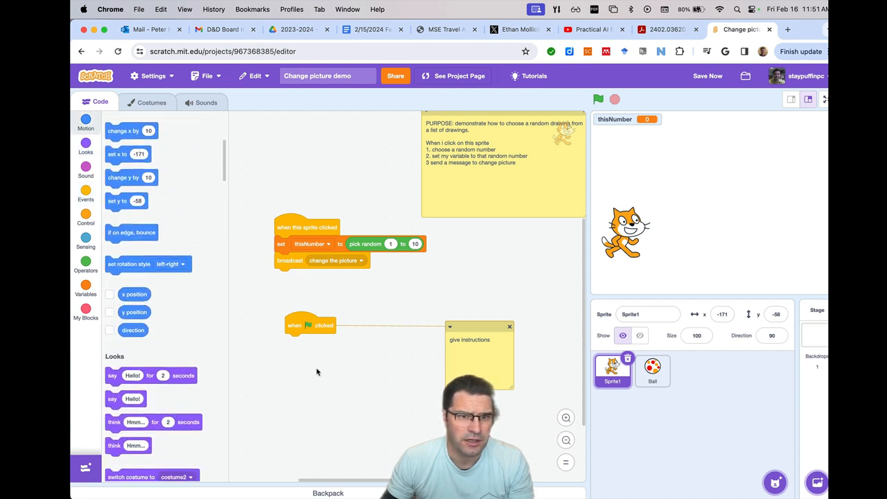
drag(112, 280, 293, 341)
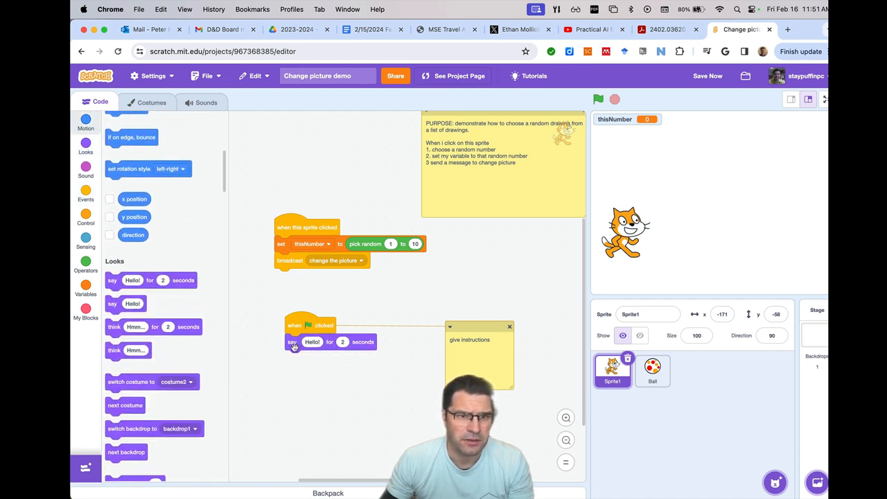
click(312, 342)
text(Click on t)
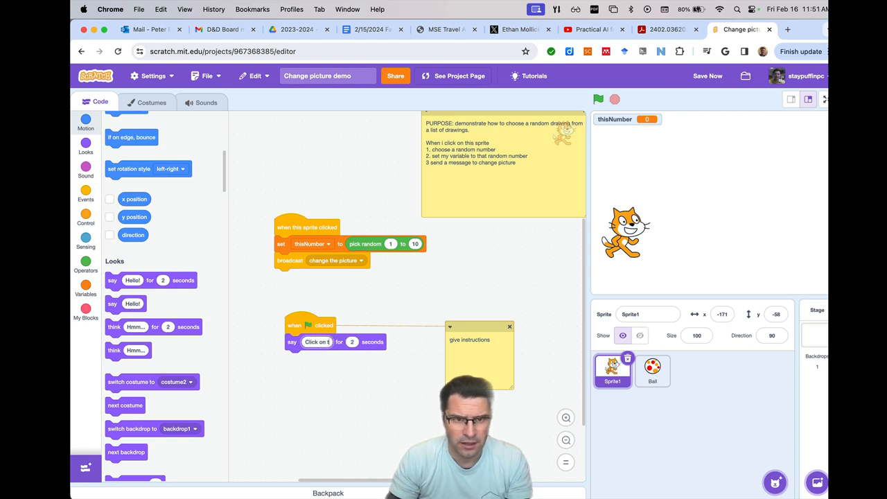
key(BackSpace)
text(me to get a new ball)
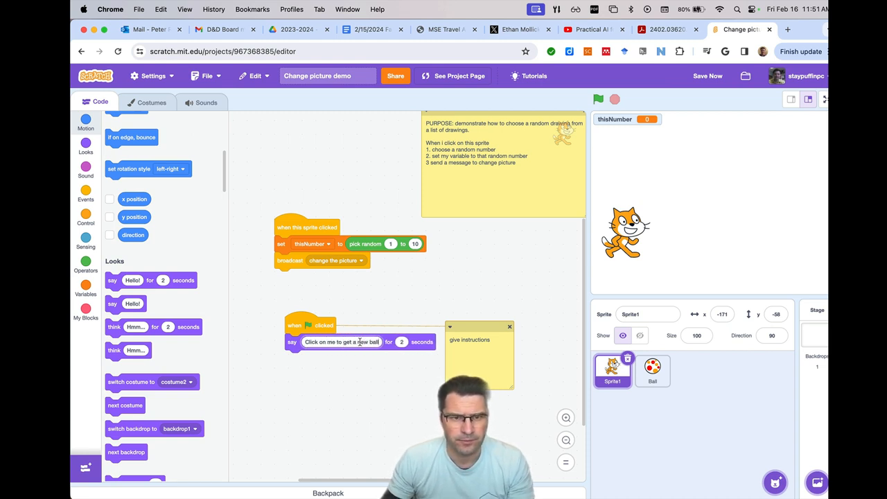
click(402, 342)
text(3)
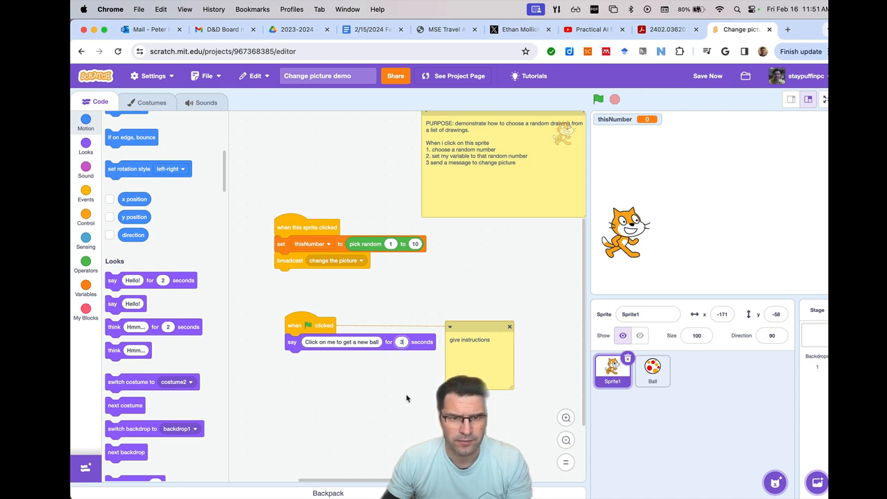
click(418, 376)
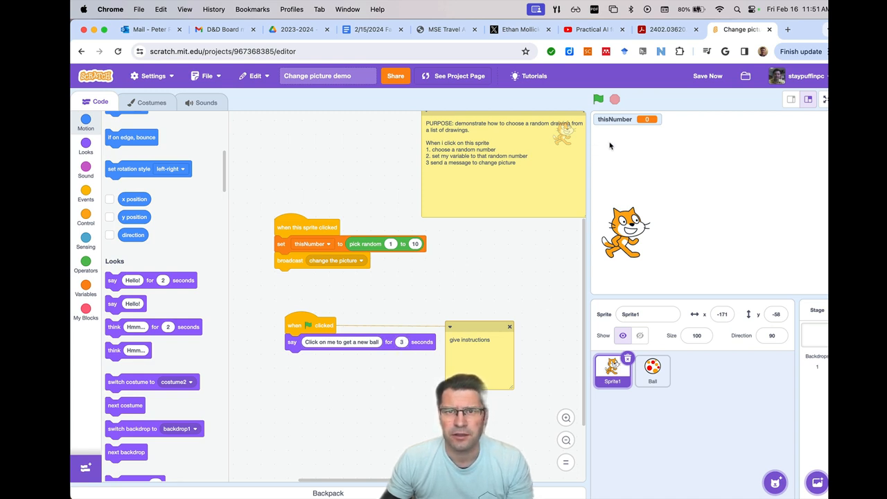
Run the project, click the cat to pick a random ball, then return to the Ball's scripts
click(599, 99)
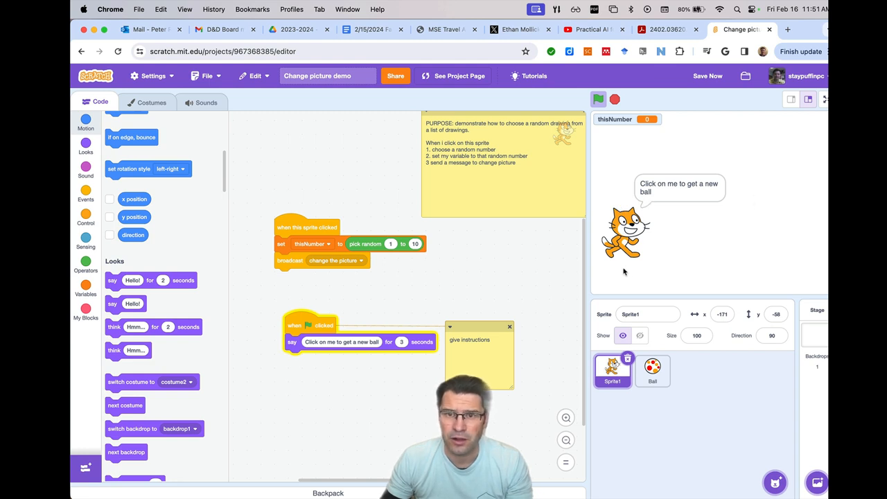
click(622, 240)
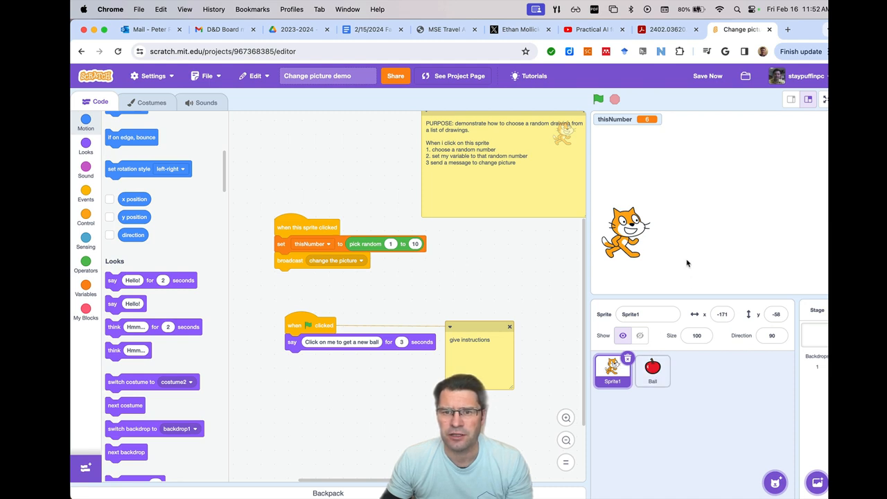
click(652, 369)
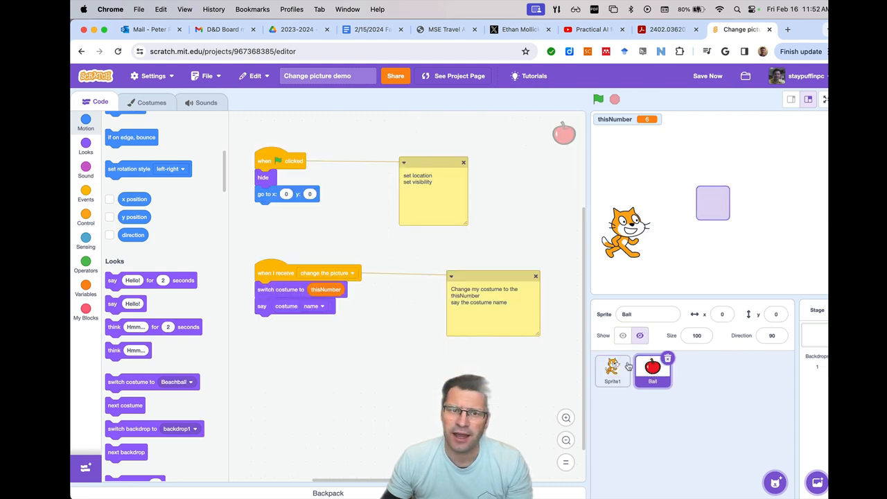
Insert a show block before the Ball's say step and click the cat to retest
click(86, 147)
scroll(142, 390, down, 1)
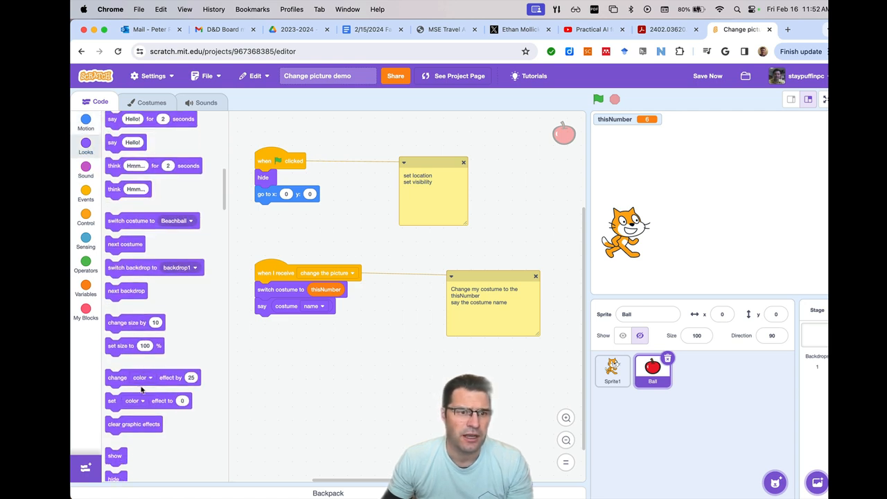
mouse_move(116, 455)
mouse_down()
mouse_move(270, 349)
mouse_move(266, 305)
mouse_up()
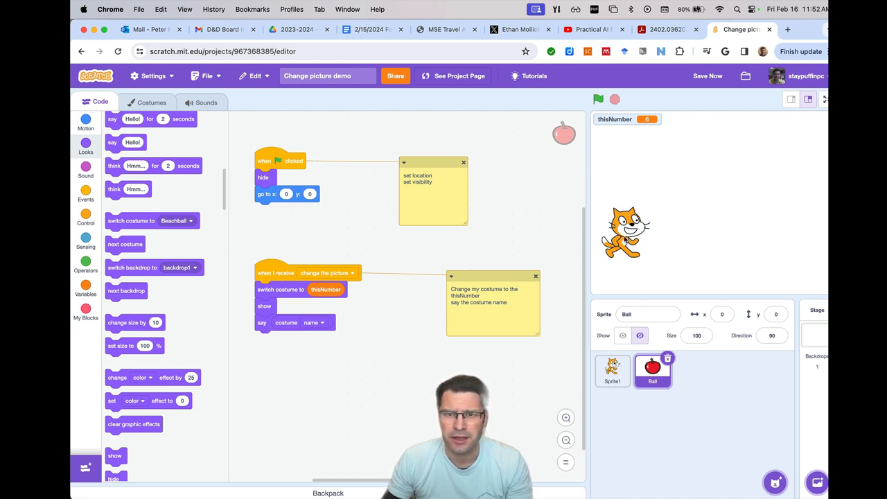
click(626, 238)
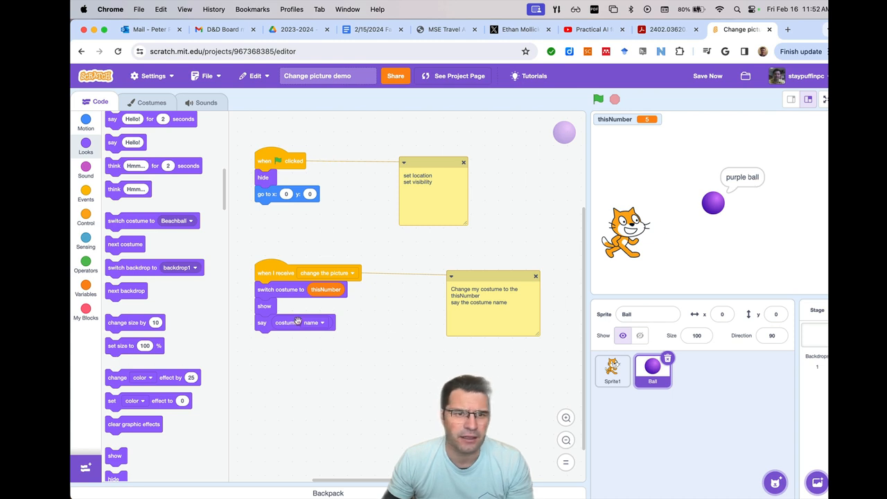
Nest a join block with costume name in its second slot inside the Ball's say block
click(86, 264)
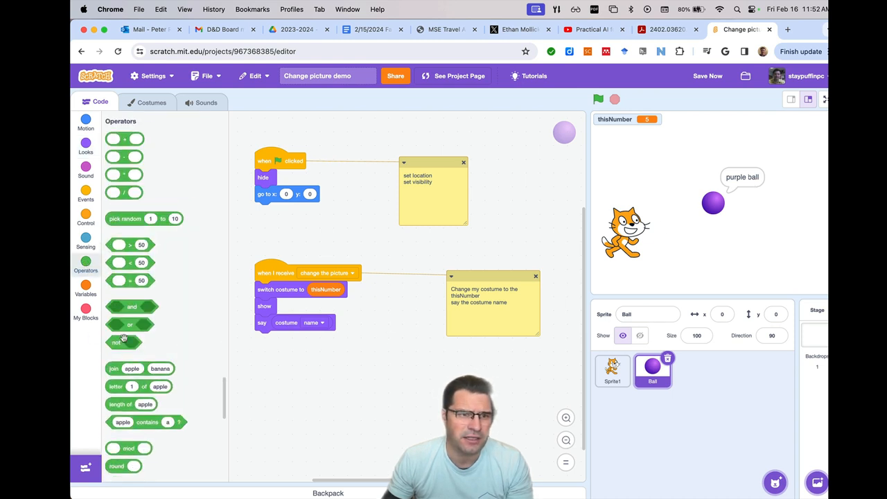
drag(115, 366, 279, 366)
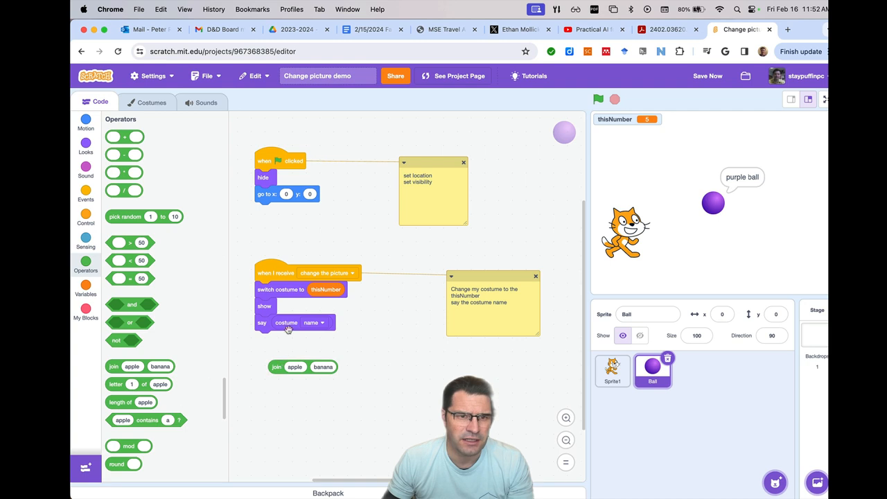
mouse_move(287, 322)
mouse_down()
mouse_move(326, 367)
mouse_move(277, 324)
mouse_up()
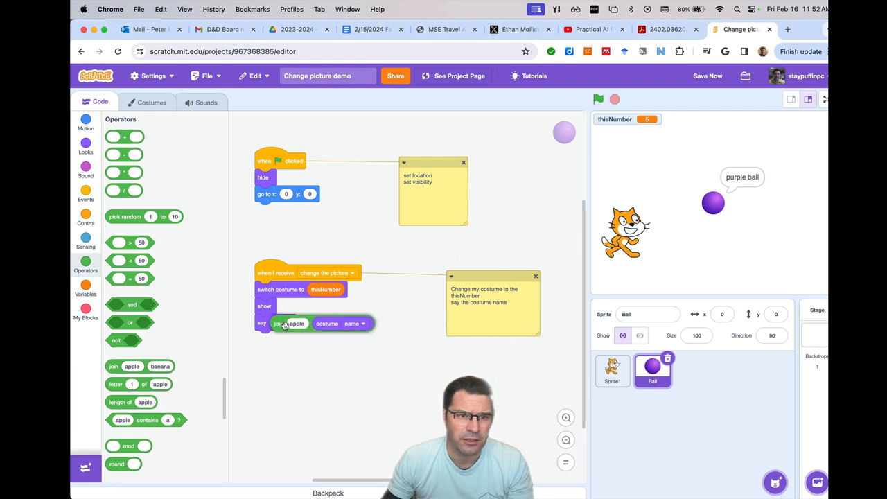
click(295, 324)
text(I')
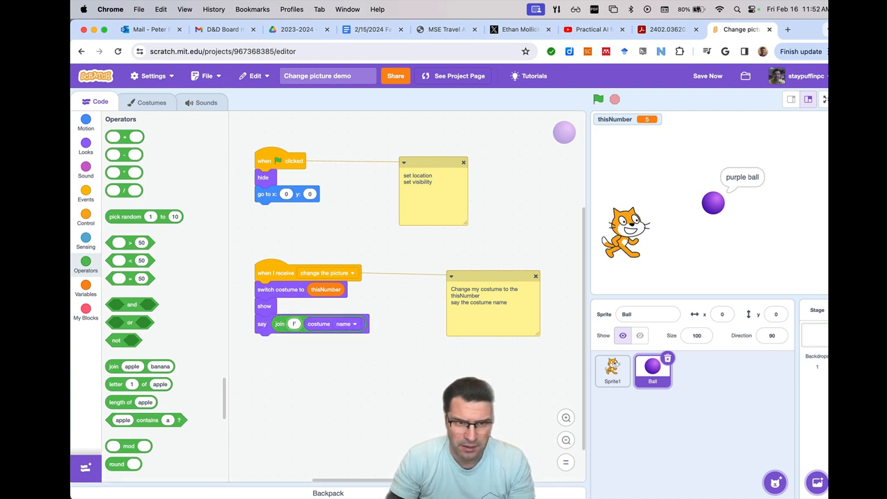
text(m a)
Finish the 'I'm a' text and rerun the Ball script, clicking the cat for several random balls
click(297, 371)
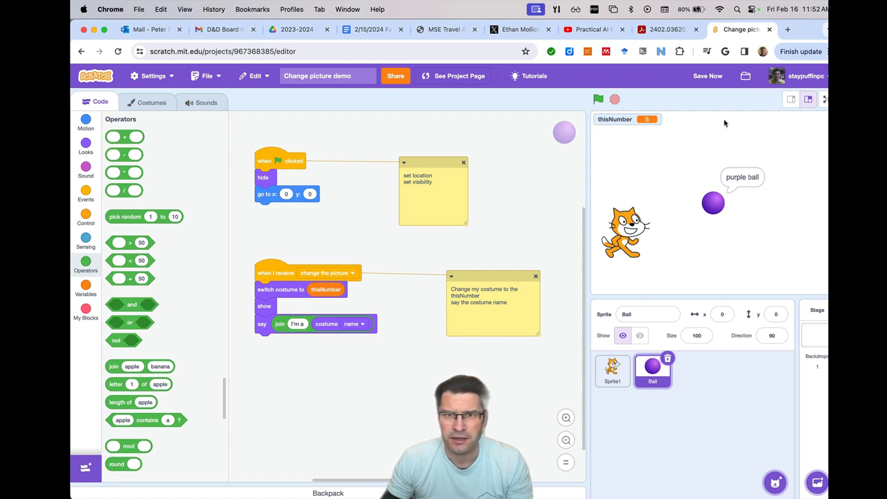
click(599, 99)
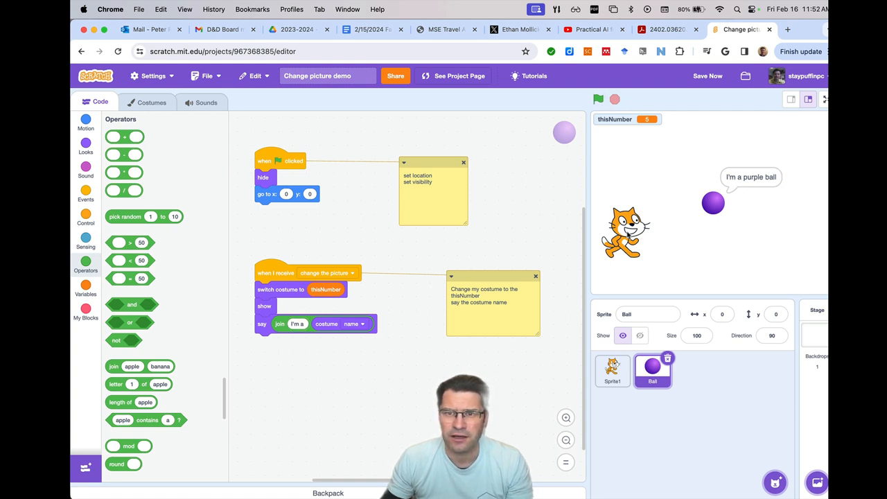
click(628, 231)
click(628, 231)
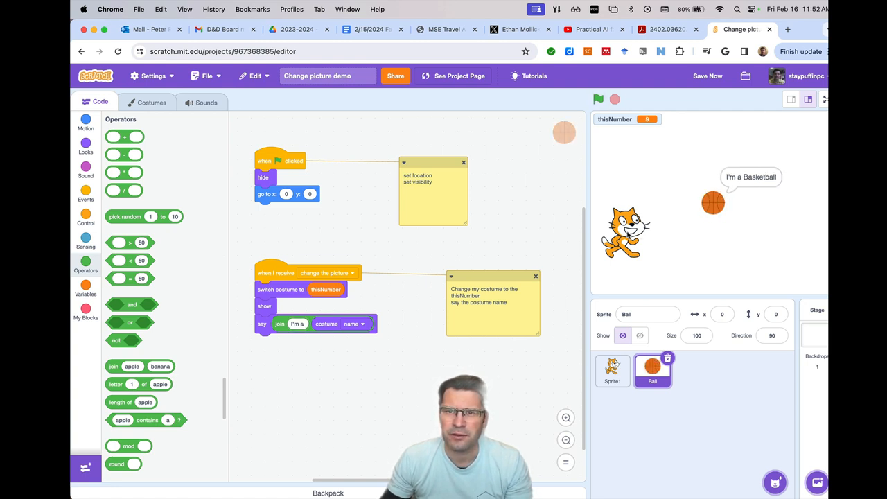
click(629, 235)
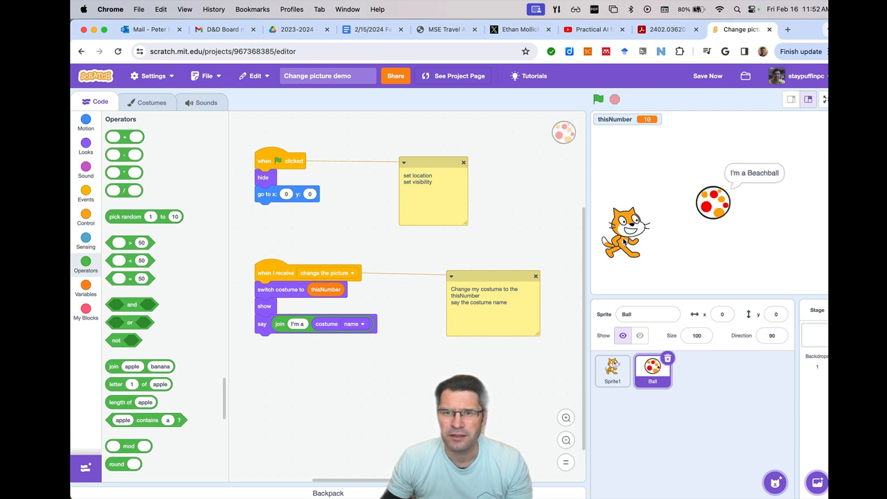
click(626, 240)
click(626, 239)
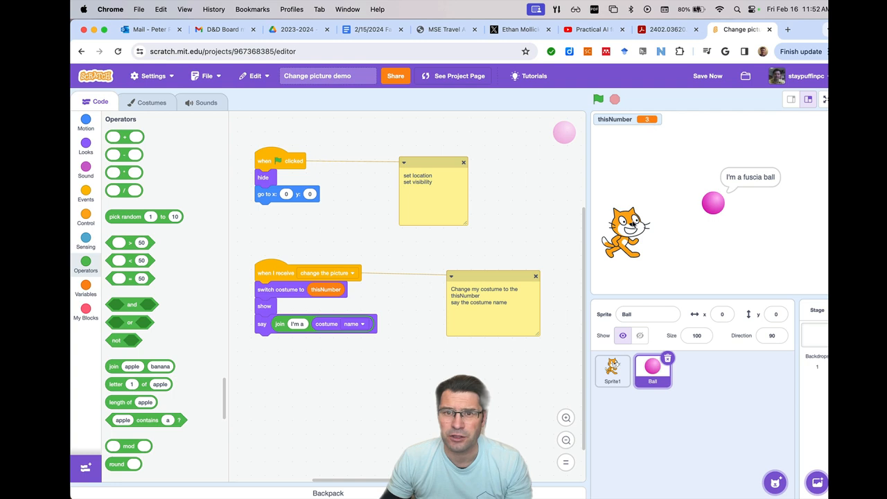
Keep clicking the cat so different balls announce themselves, ending with 'I'm a fuscia ball'
click(633, 223)
click(632, 223)
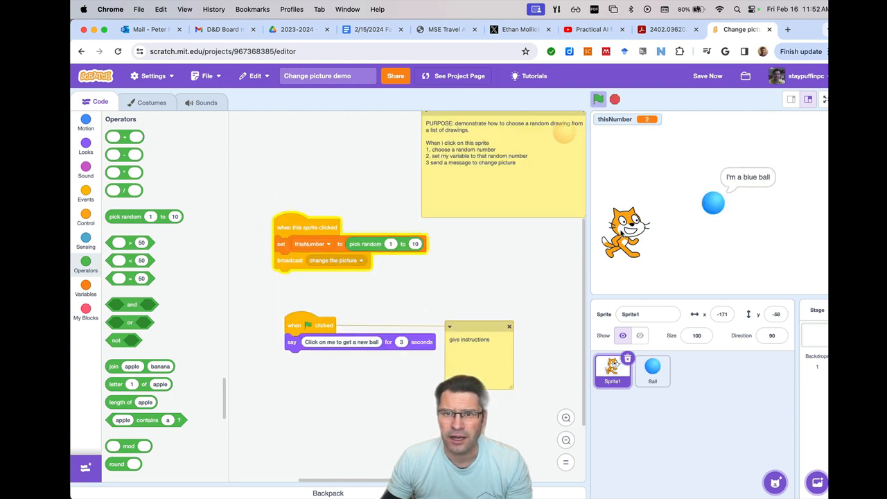
click(632, 223)
click(632, 223)
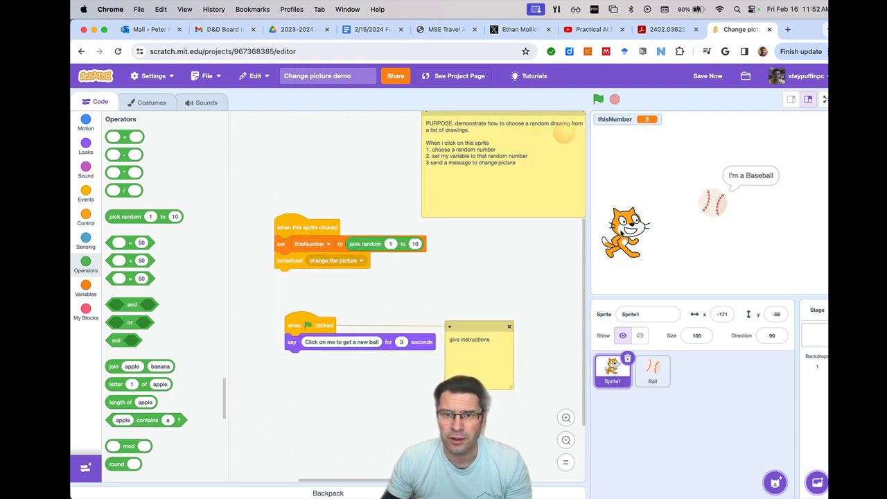
click(632, 223)
click(632, 223)
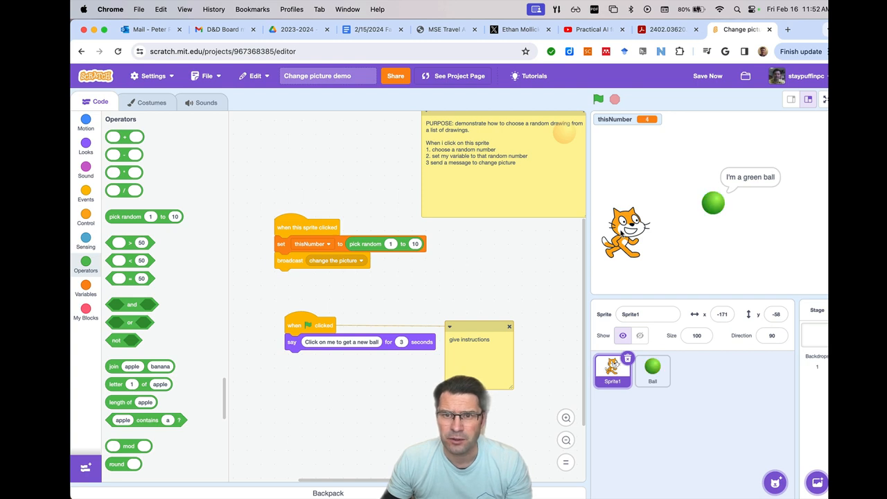
click(632, 224)
click(632, 223)
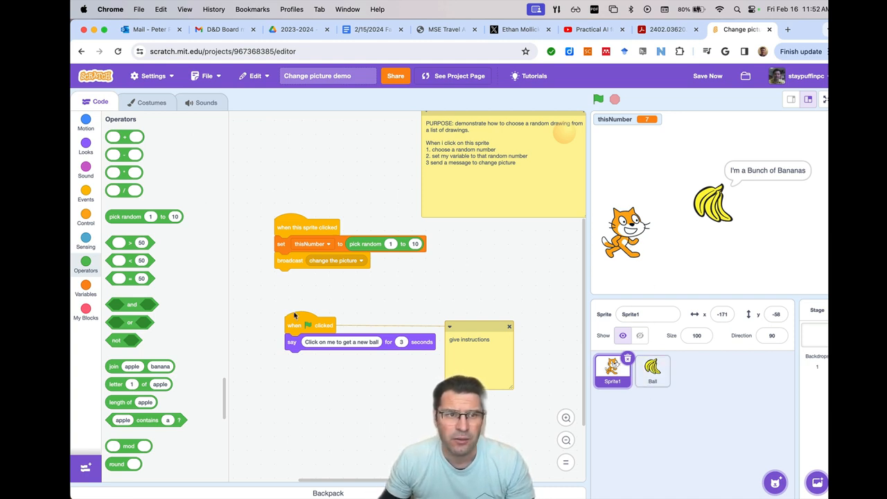
click(626, 234)
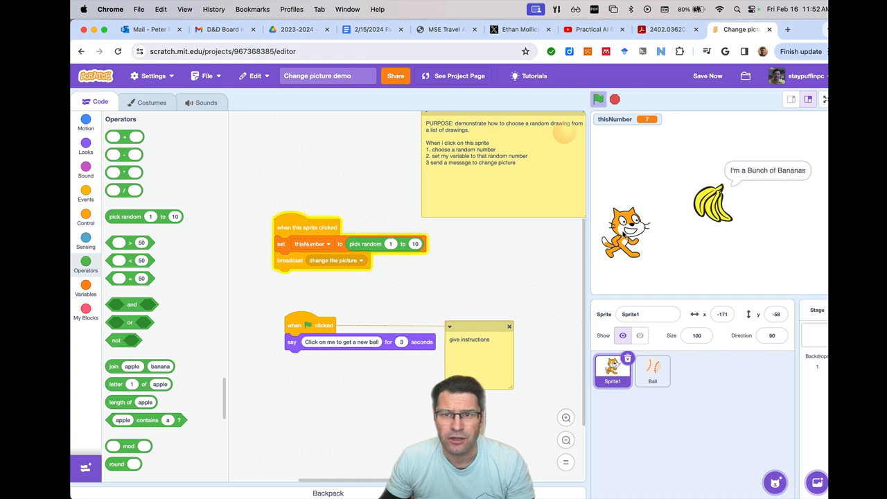
click(632, 233)
click(634, 233)
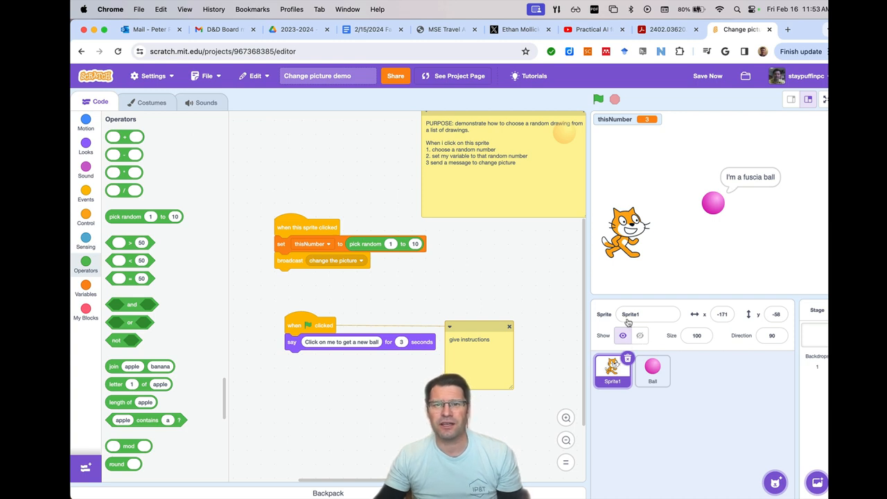
Click the cat repeatedly for a basketball, bananas and a green ball announcing themselves
click(620, 241)
click(620, 241)
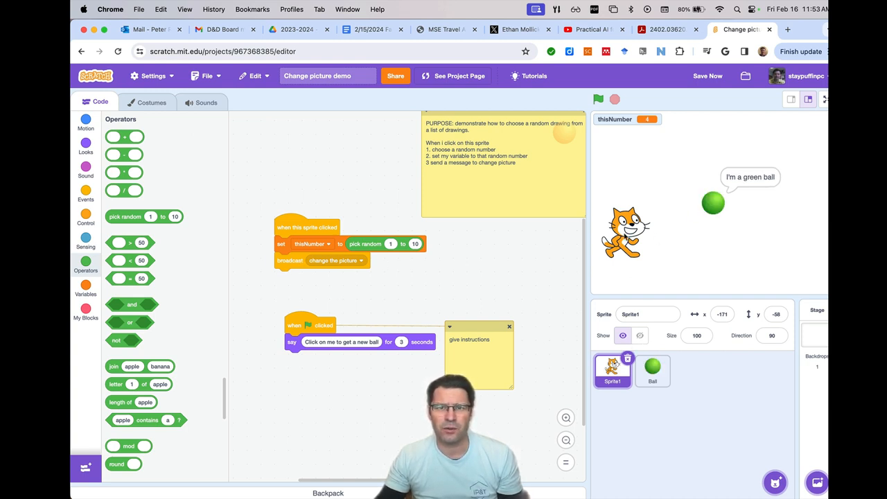
click(623, 237)
click(626, 236)
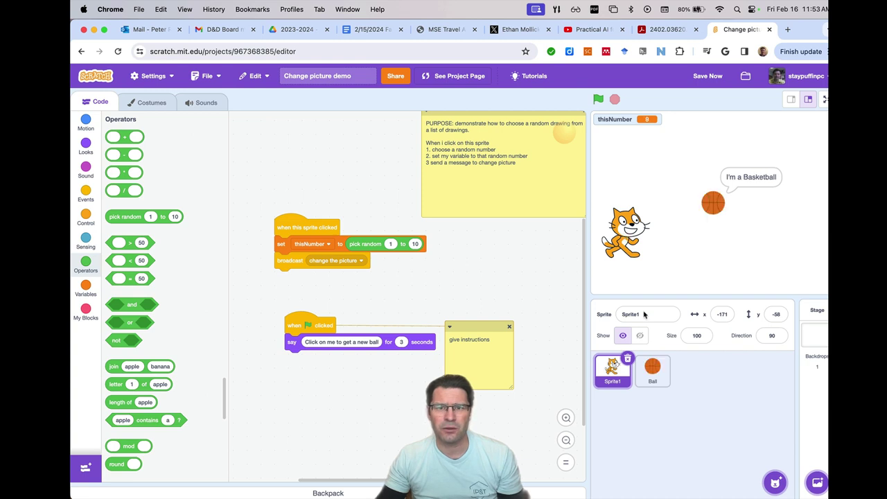
Review the Ball's scripts, return to Sprite1, and click the cat again for thisNumber 4, 'I'm a green ball'
click(652, 369)
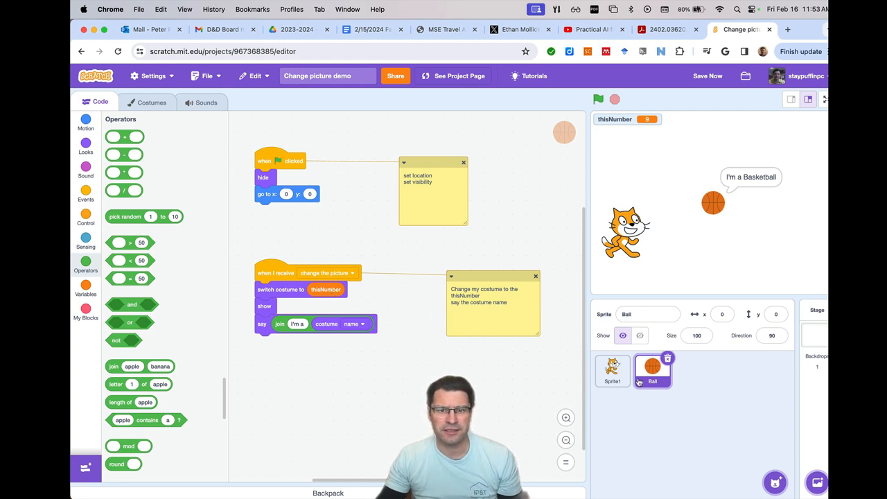
click(613, 370)
click(626, 233)
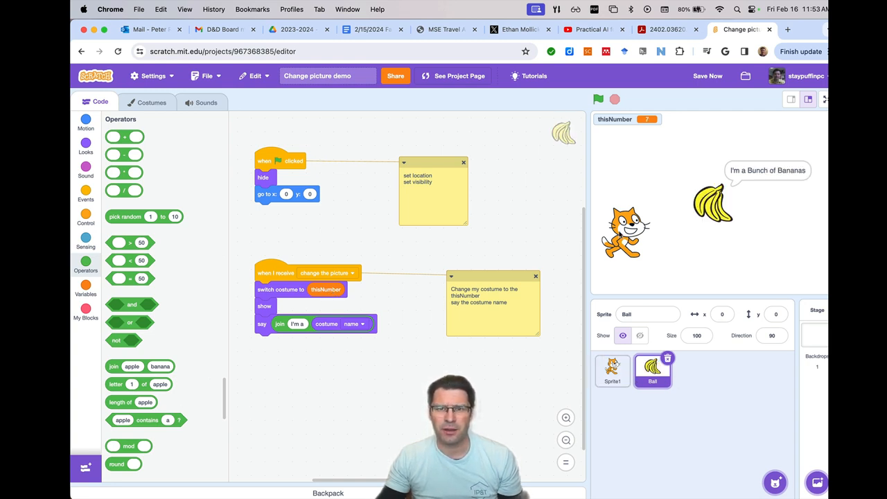
click(626, 233)
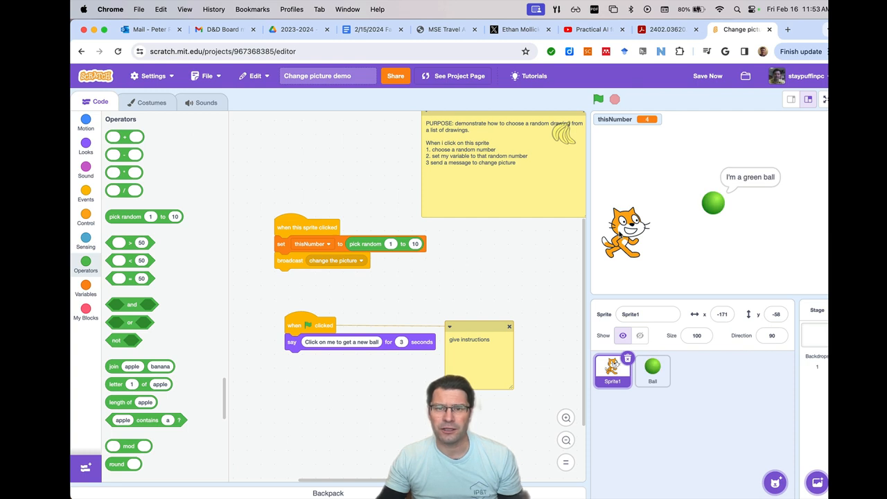